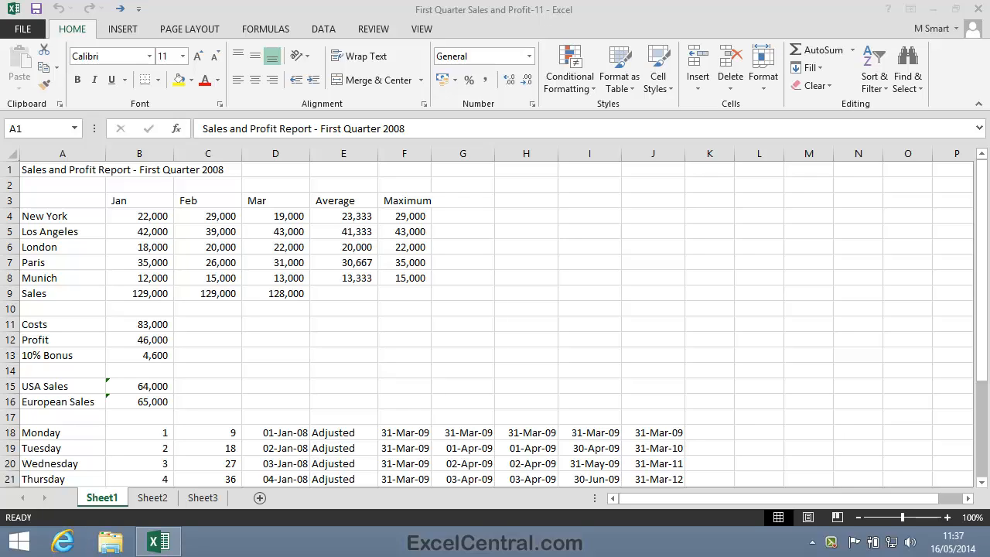
- Clear the dates from cells G18:J24, beside the rows for Monday to Sunday
left_click(982, 484)
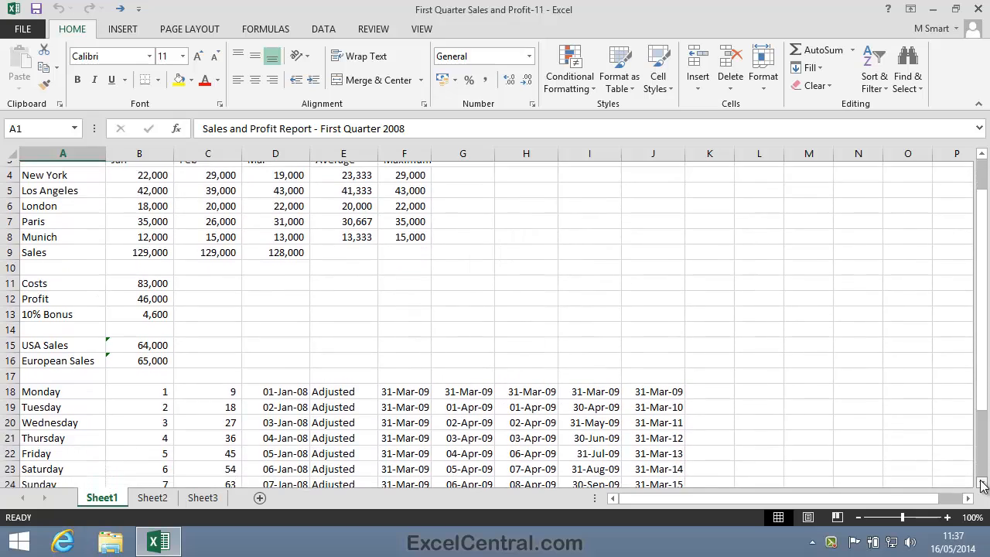
left_click(982, 485)
left_click(982, 484)
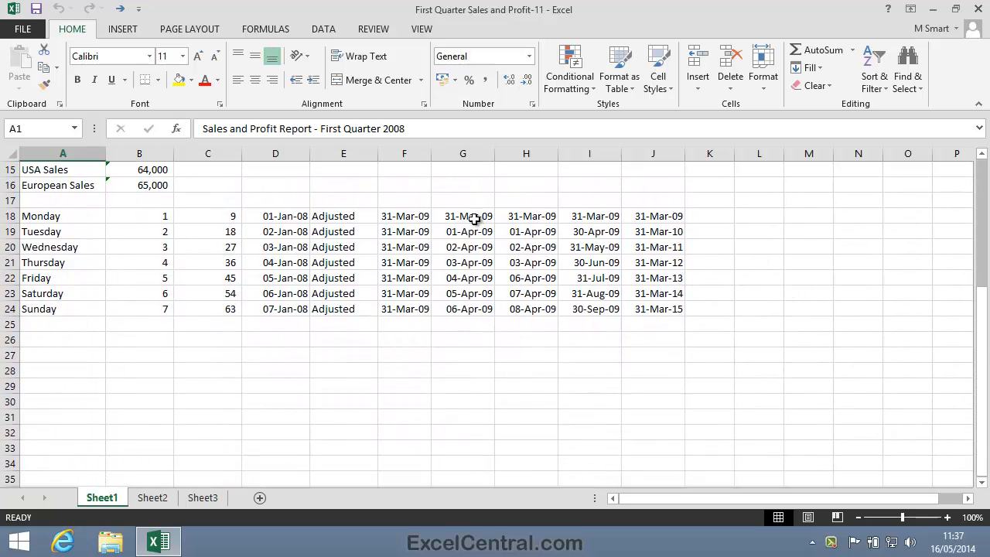
left_click_drag(468, 217, 657, 308)
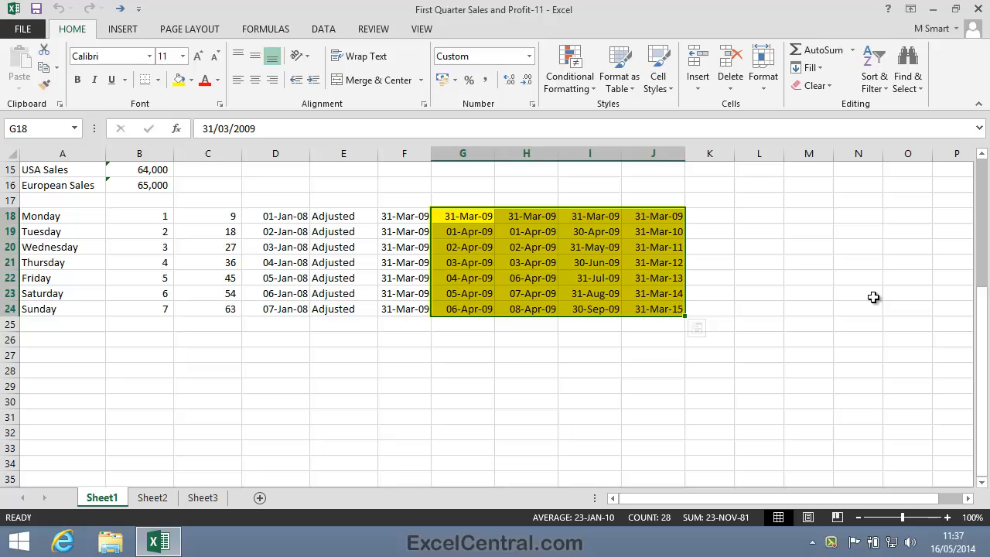
key("Delete")
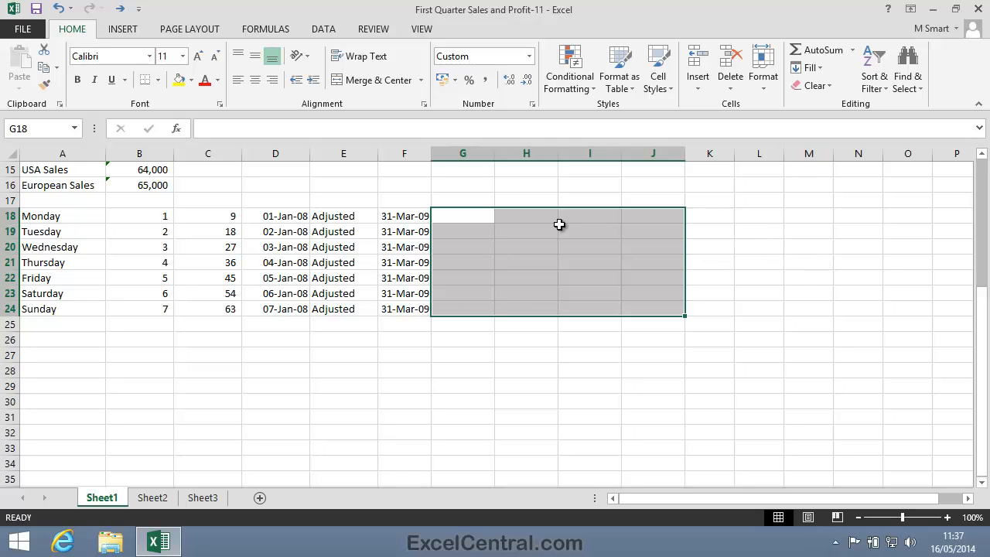
- Enter the date 01-01-09 in cell G18
left_click(457, 218)
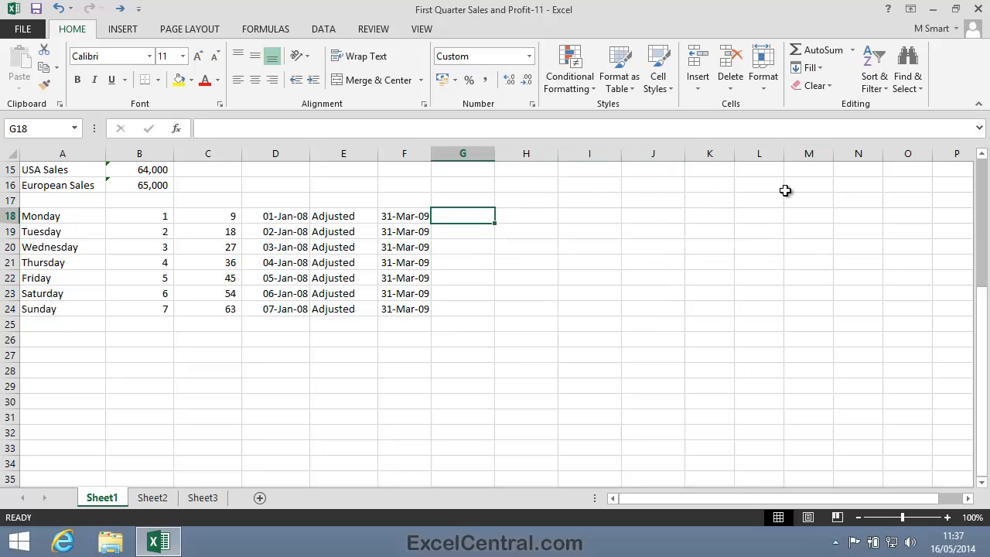
type("01-01")
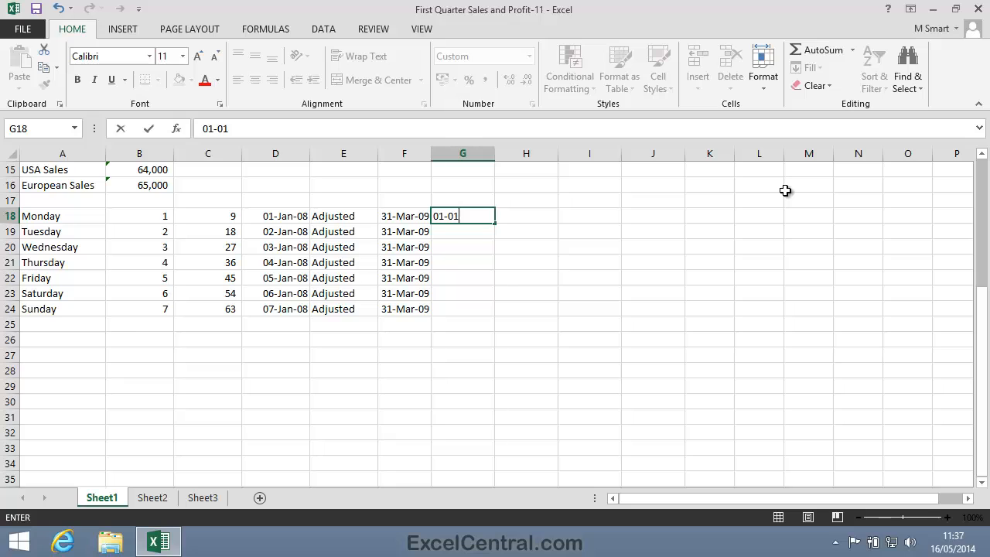
type("-09")
key("Return")
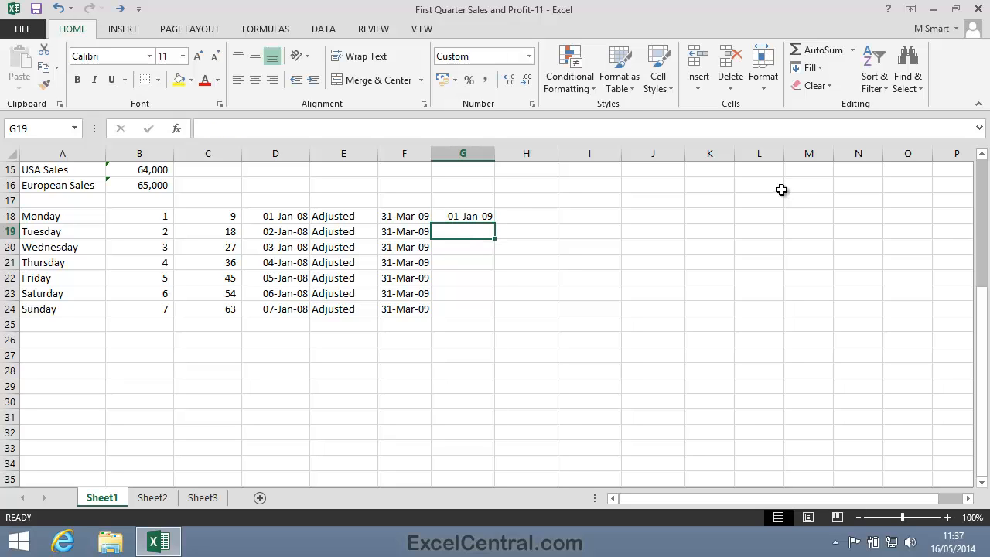
- AutoFill the date in G18 down to G24 as a daily series, and clear the filled cells G19:G24
left_click(469, 214)
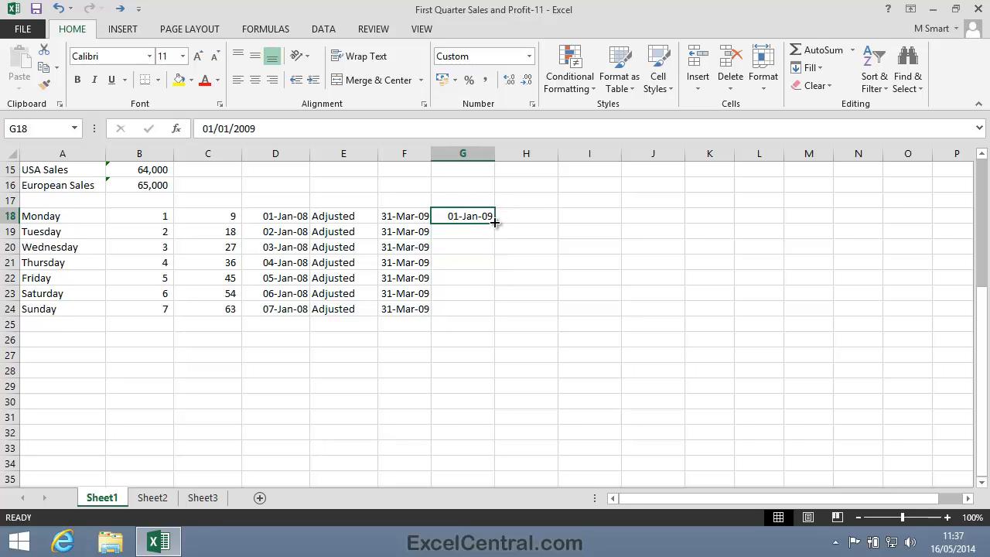
left_click_drag(495, 222, 496, 316)
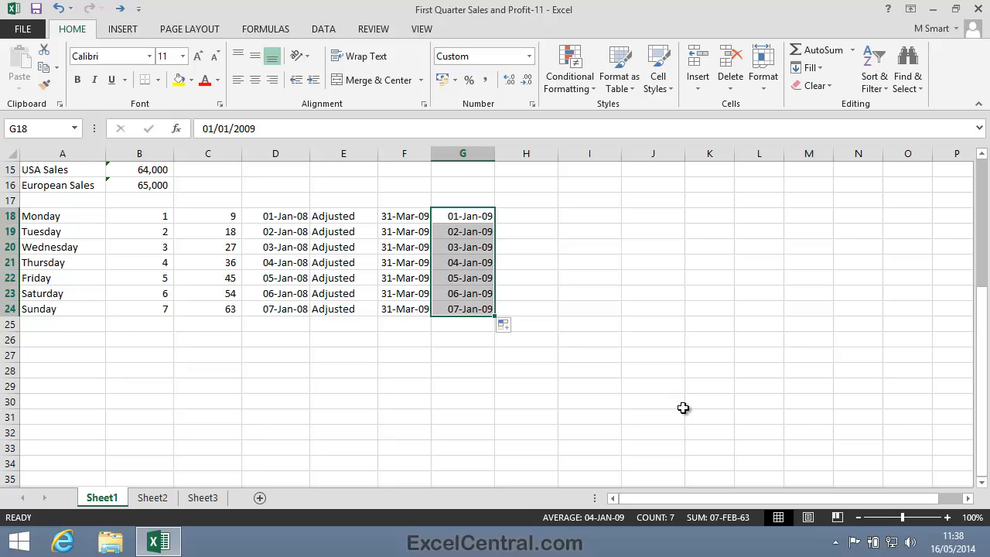
left_click(667, 293)
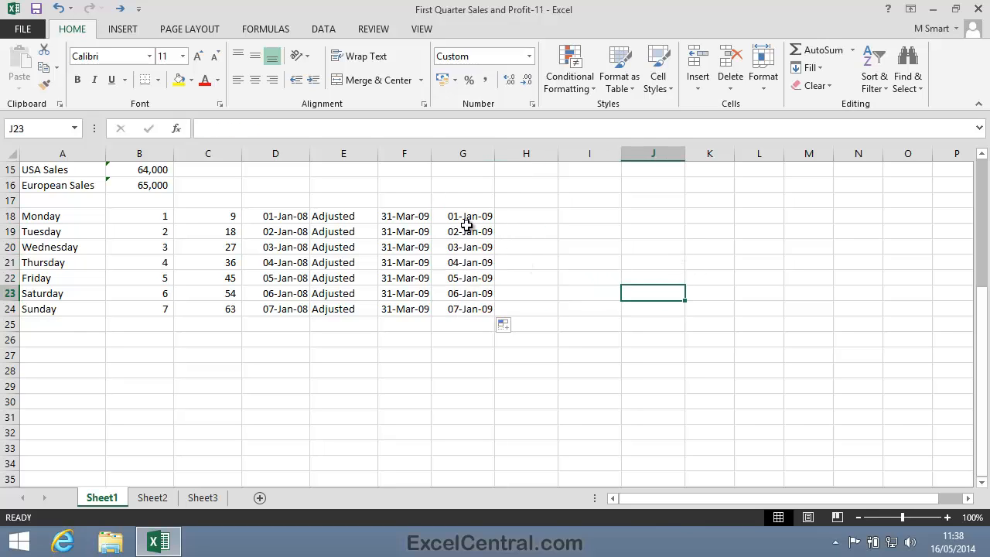
left_click_drag(468, 231, 481, 309)
key("Delete")
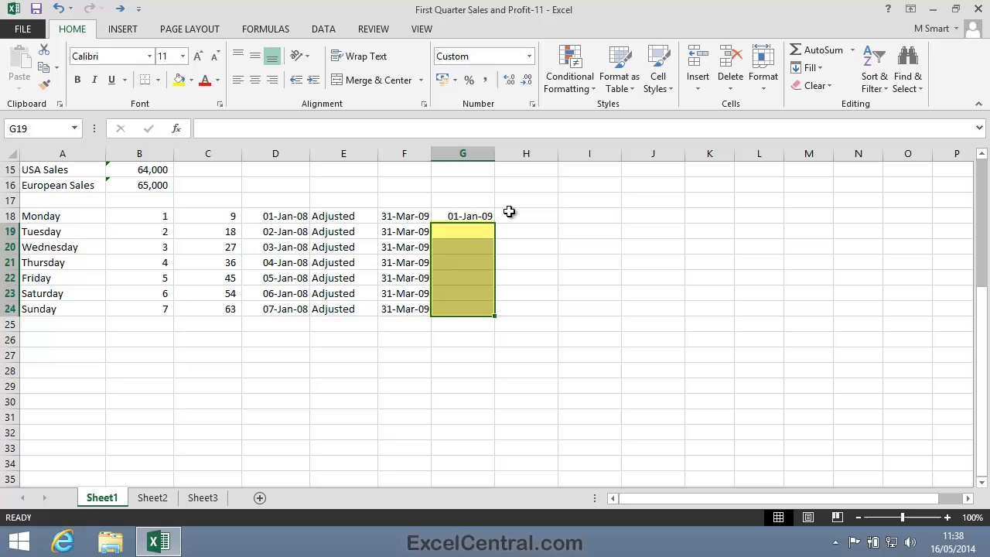
- AutoFill G18 automatically to the end of the adjacent data as daily dates, and clear G19:G24 again
left_click(454, 215)
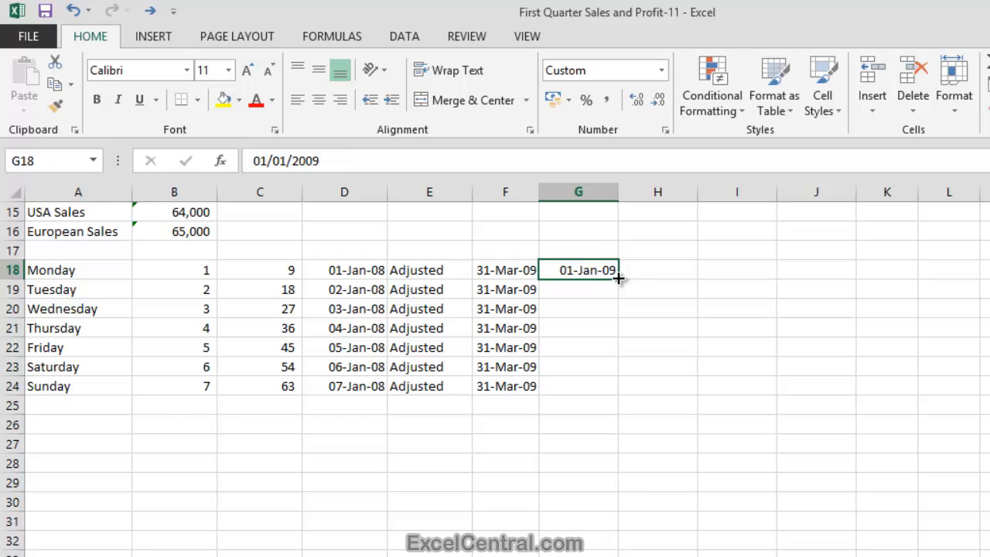
double_click(619, 277)
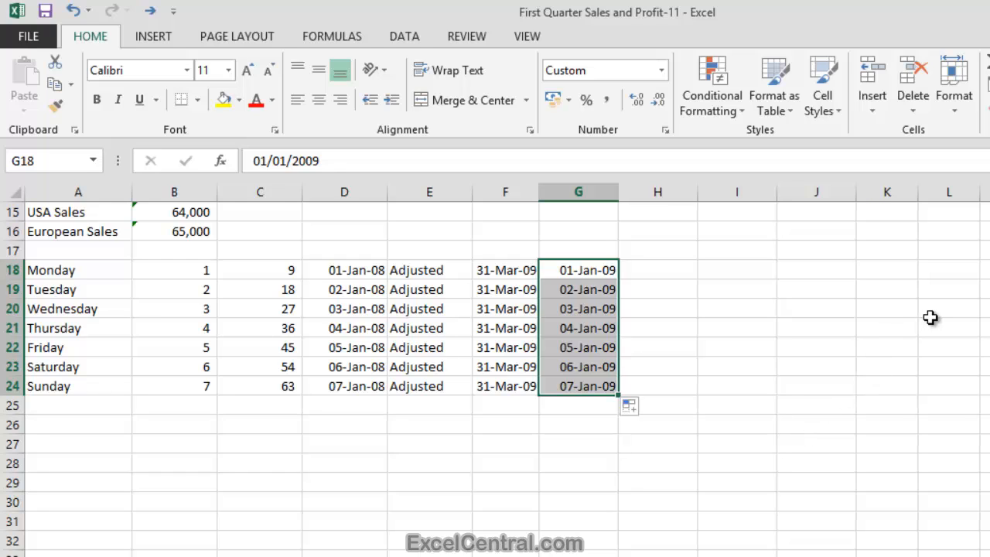
left_click(742, 270)
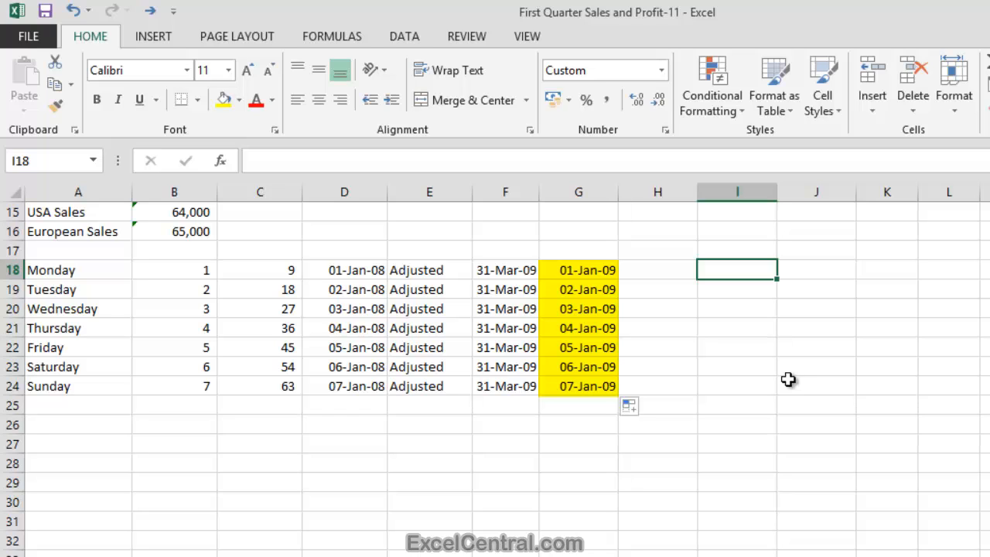
left_click(583, 287)
left_click_drag(581, 306, 586, 386)
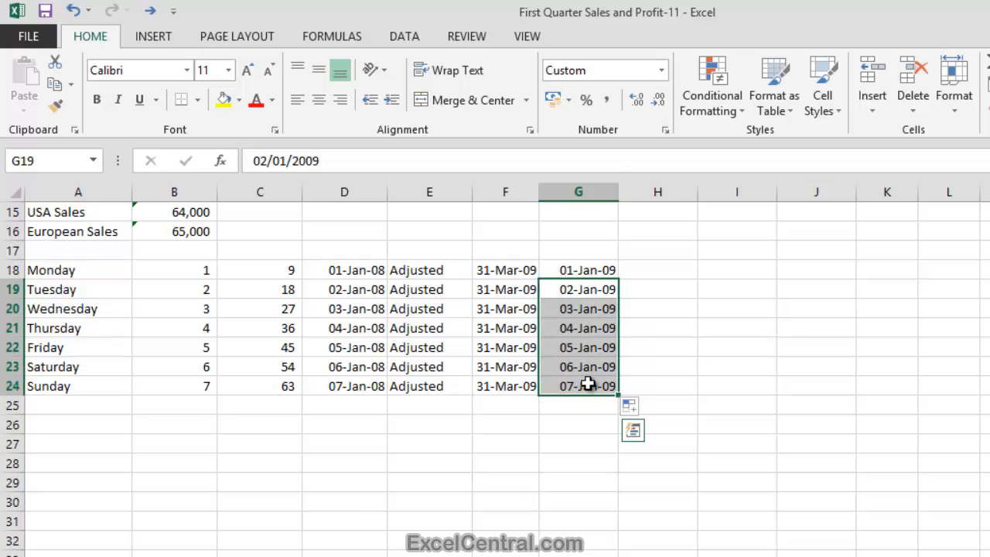
key("Delete")
- Fill G18 down to G24 with the Auto Fill option set to Copy Cells, and clear the copies in G19:G24
left_click(578, 273)
left_click(887, 309)
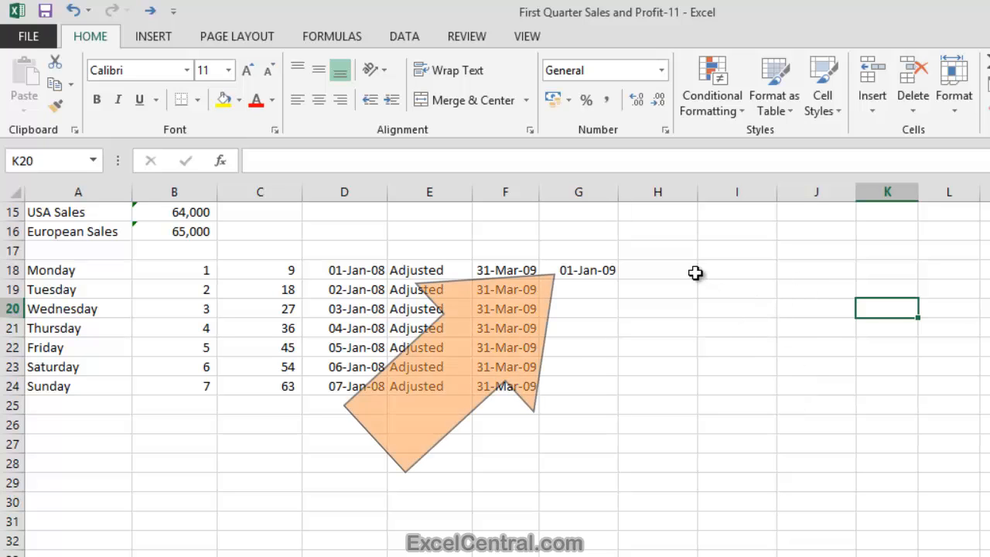
left_click(579, 271)
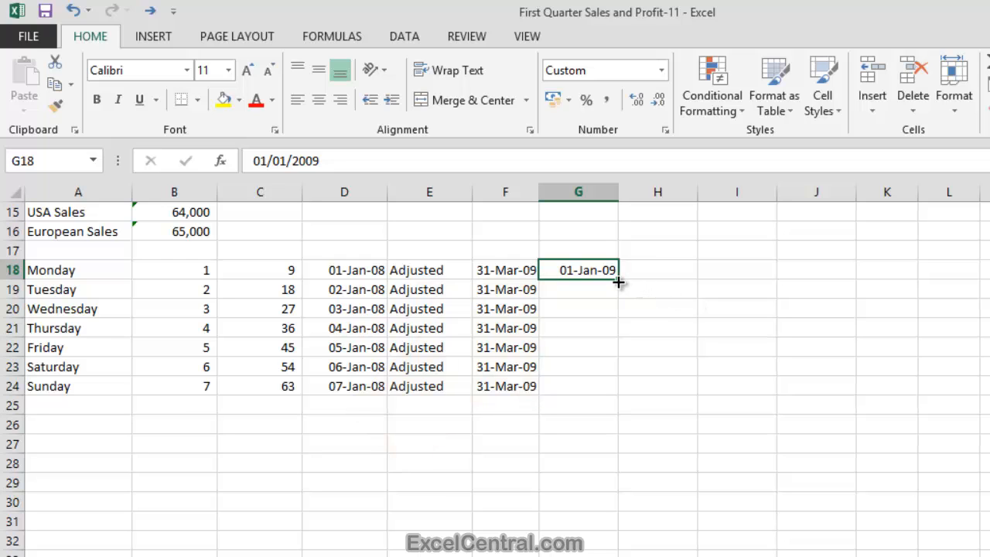
left_click_drag(619, 282, 621, 398)
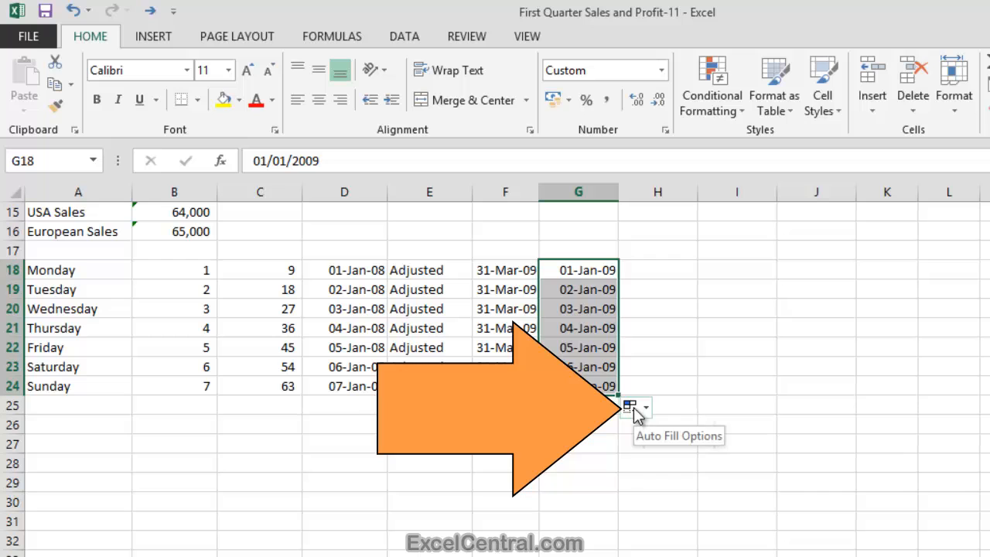
left_click(636, 413)
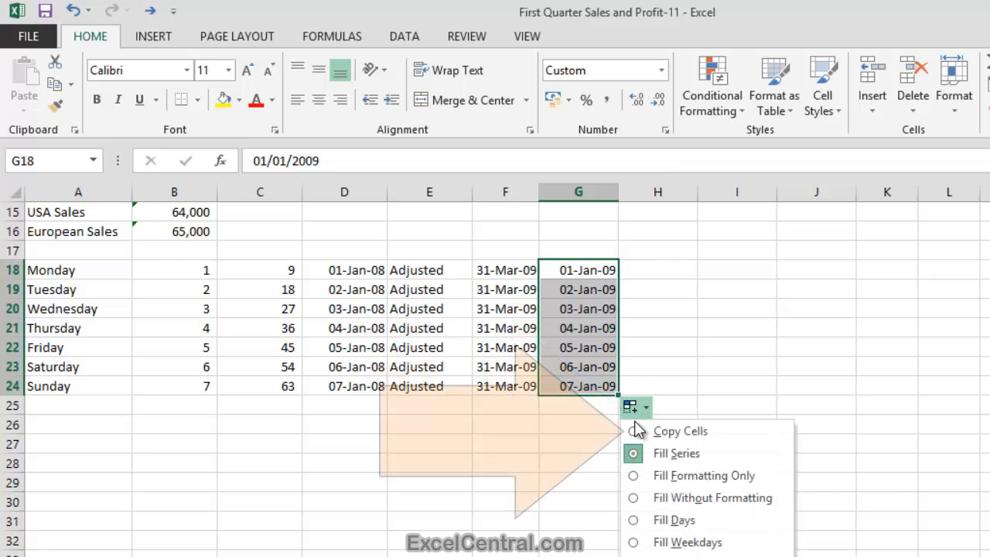
left_click(635, 431)
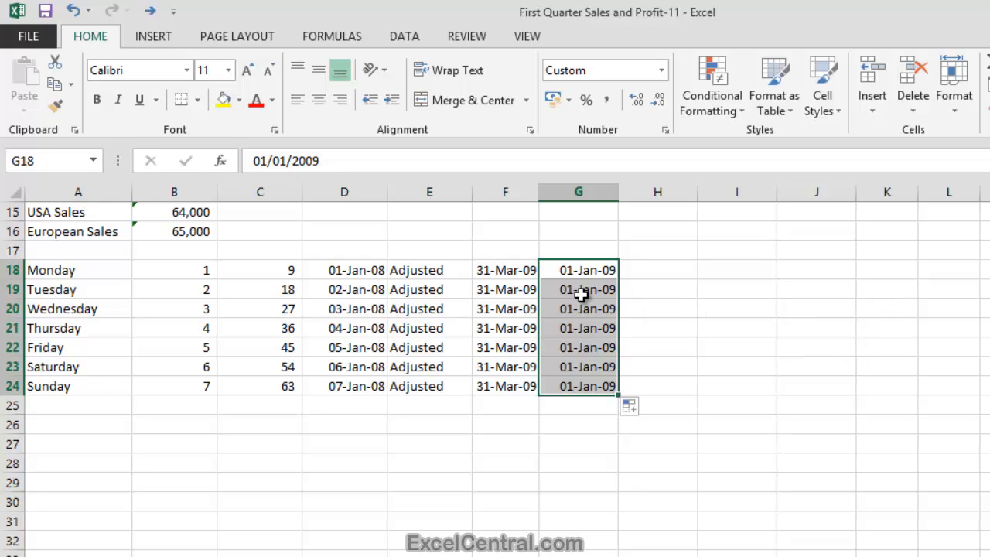
left_click_drag(579, 289, 595, 386)
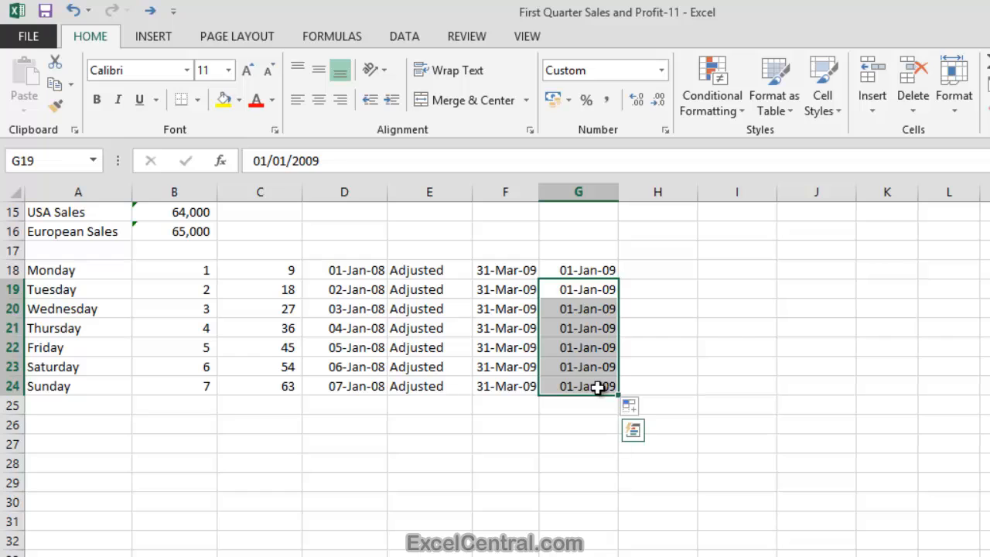
key("Delete")
- Extend G18 to G24 by choosing Copy Cells among the fill choices offered on release, and clear the duplicated dates in G19:G24
left_click(582, 273)
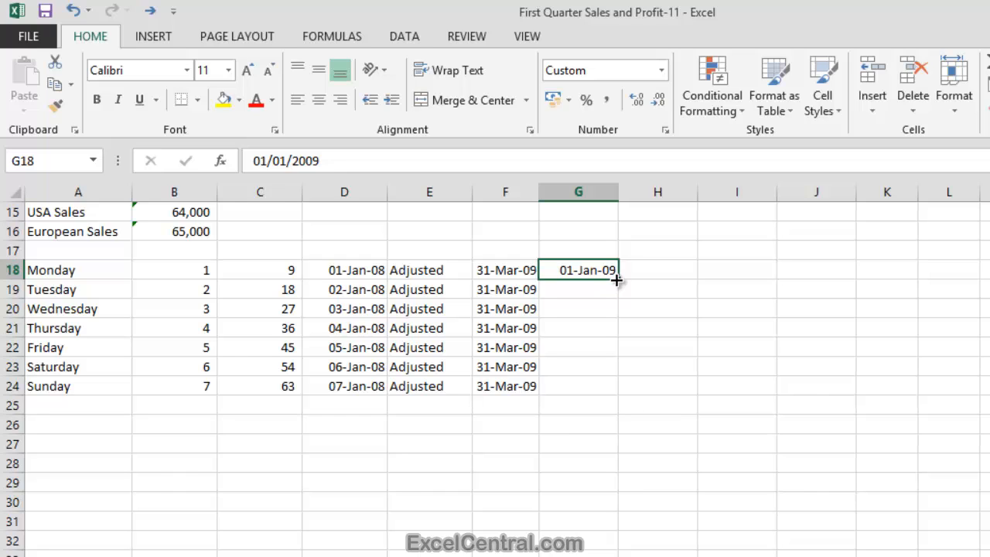
left_click_drag(618, 277, 609, 394)
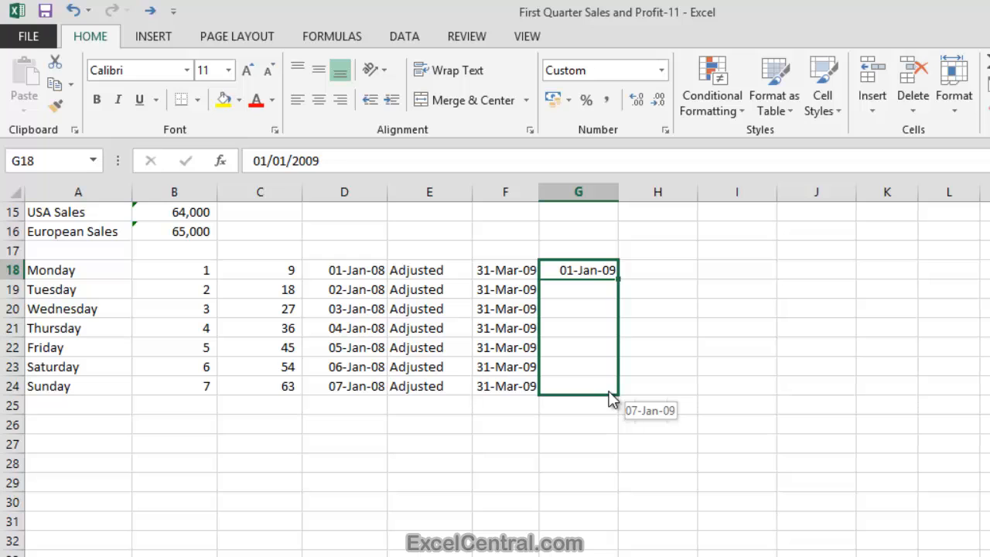
left_click_drag(610, 396, 613, 399)
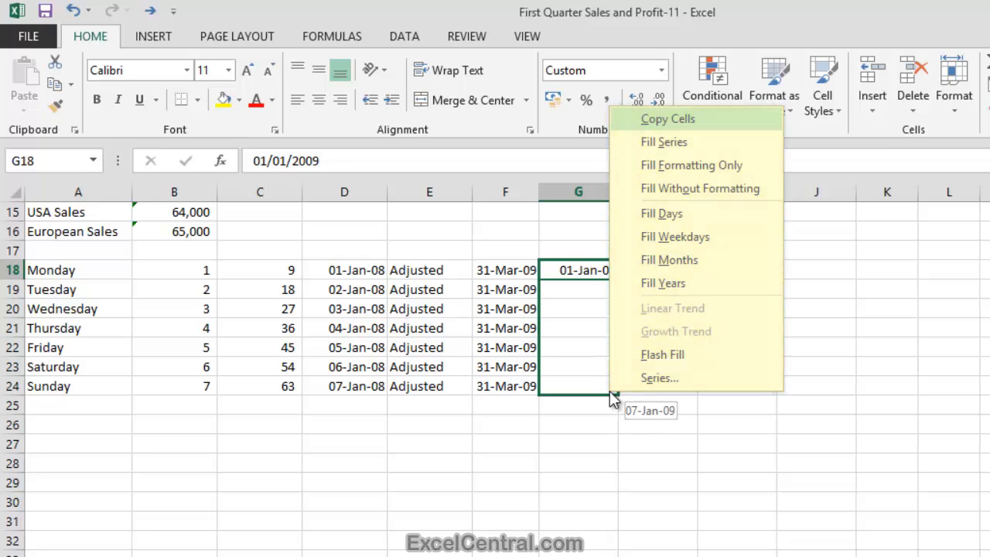
left_click(665, 120)
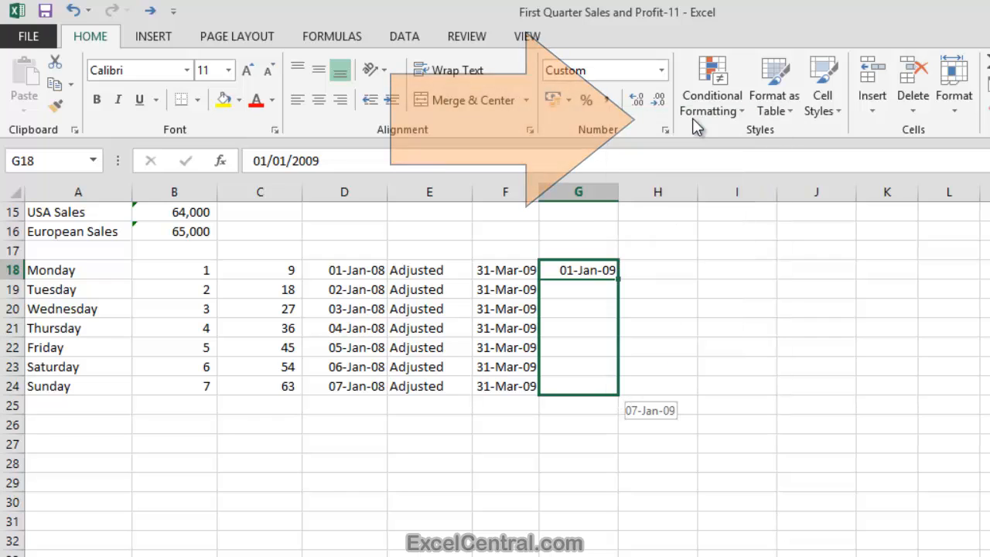
left_click(854, 363)
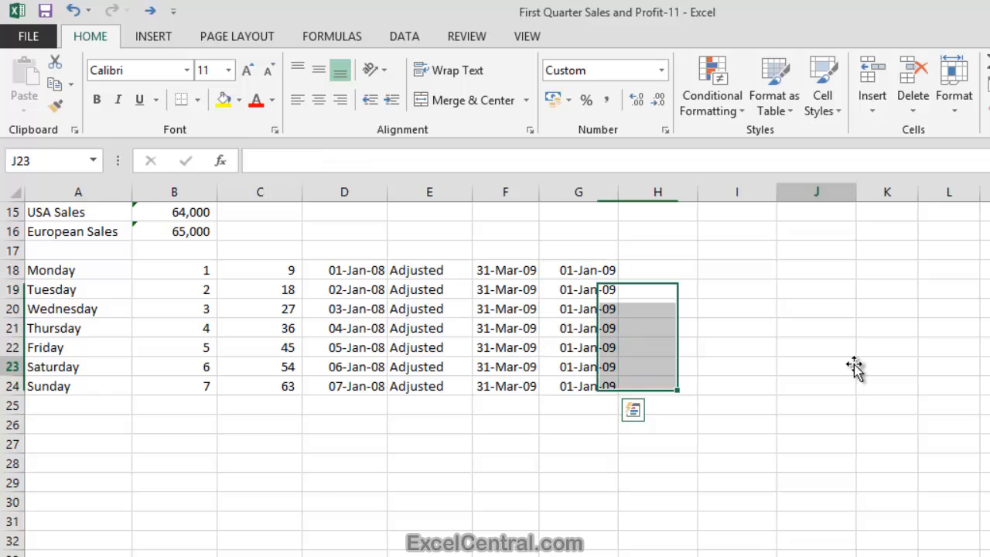
left_click(578, 291)
left_click_drag(578, 291, 603, 387)
key("Delete")
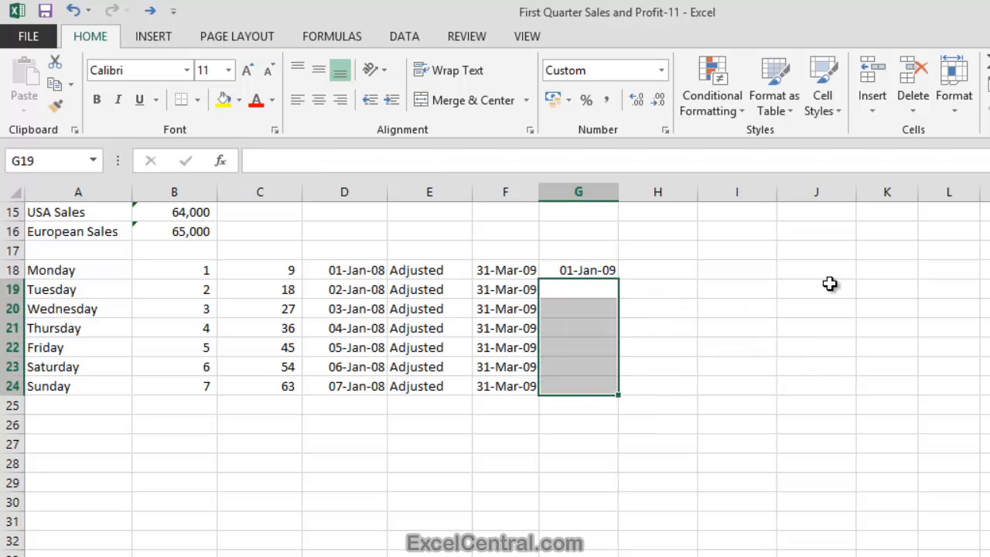
- Fill G19:G24 directly with identical copies of the 01-Jan-09 date in G18, without incrementing it
left_click(579, 269)
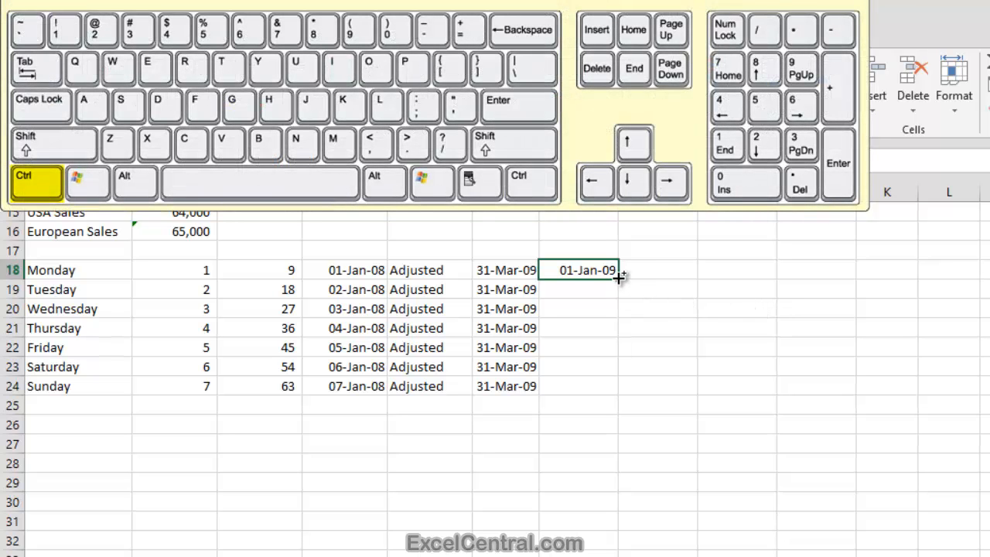
left_click_drag(617, 284, 628, 398)
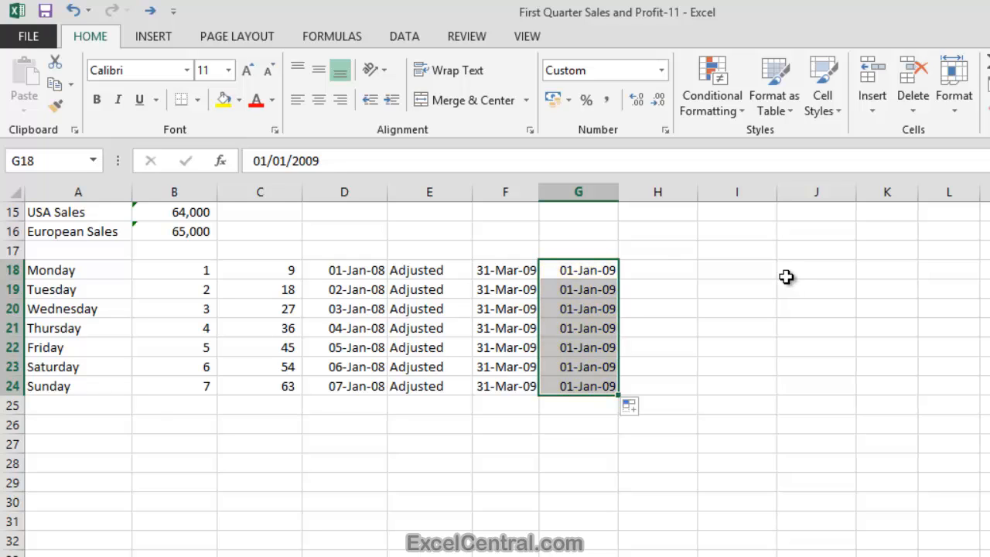
- Enter Monday in H18 and AutoFill the weekday series down to Sunday in H24
key("Right")
type("Mo")
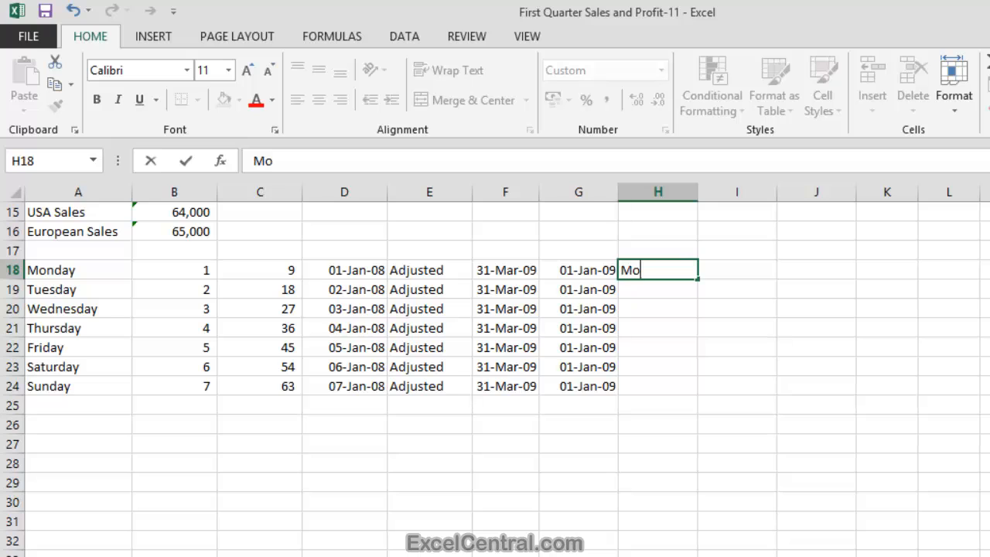
type("nday")
key("Return")
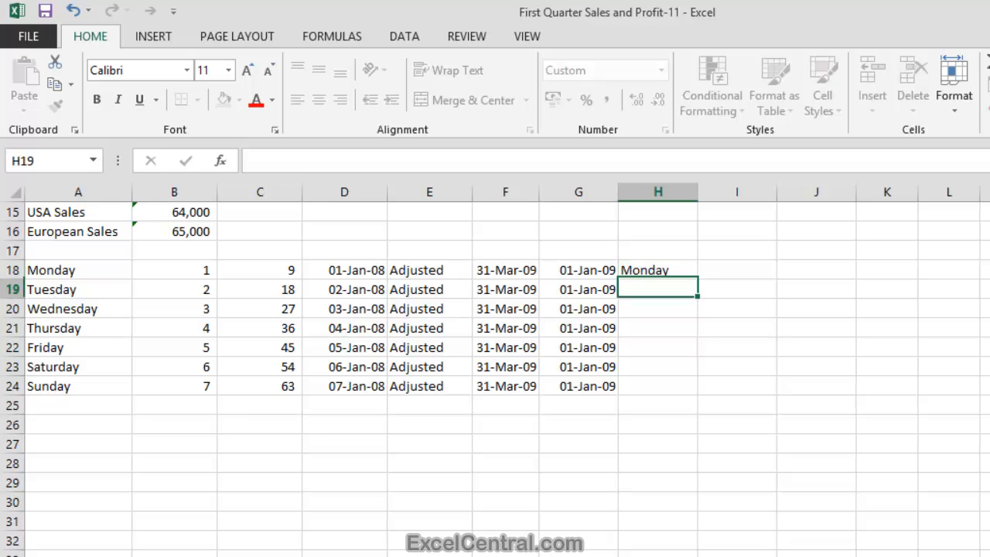
left_click(681, 273)
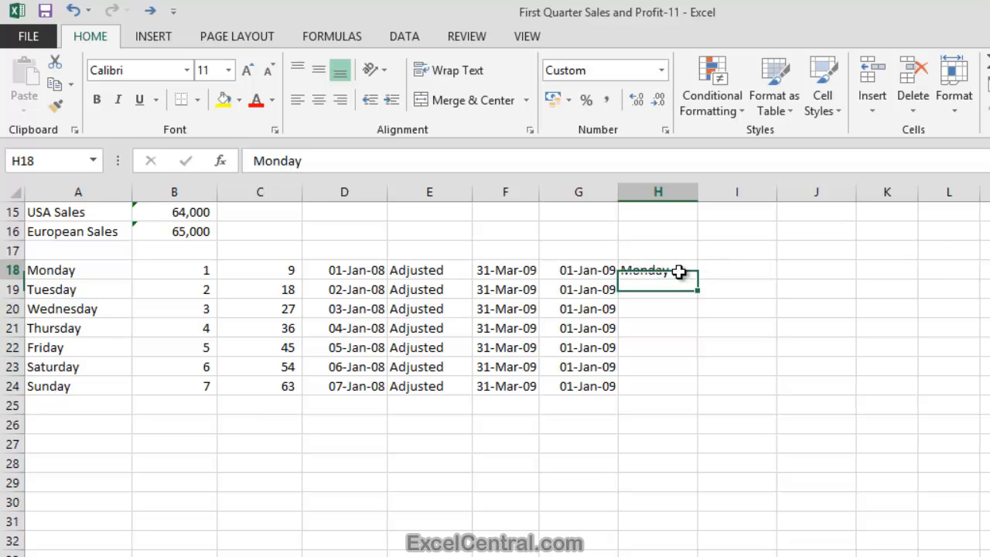
left_click_drag(700, 282, 699, 396)
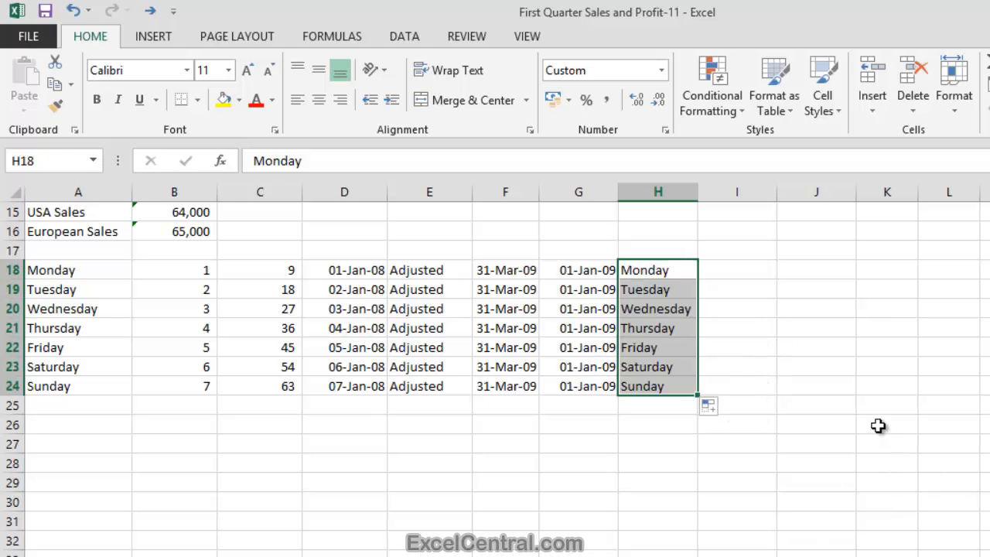
- Enter four different sample first names down column I, one per cell from I18 to I21
left_click(744, 268)
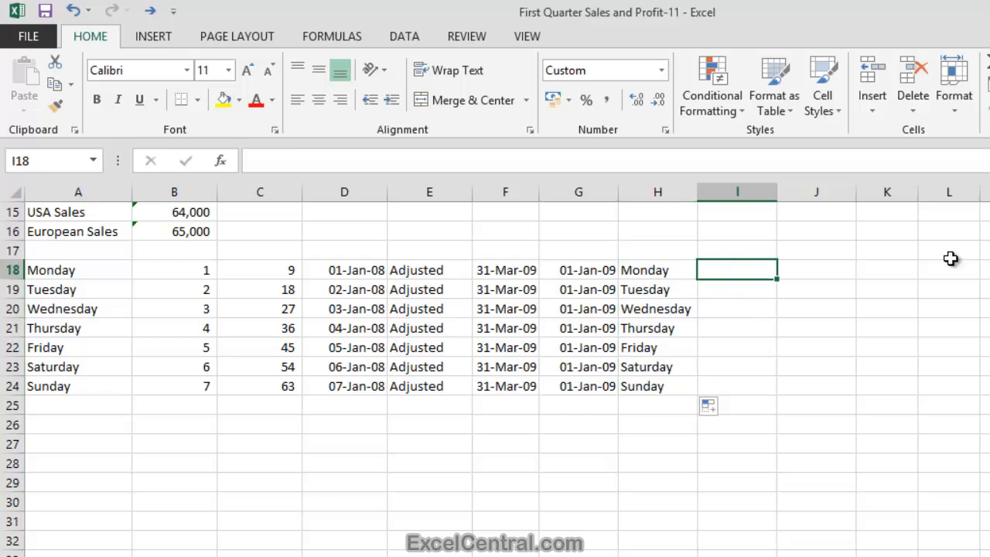
type("Tom")
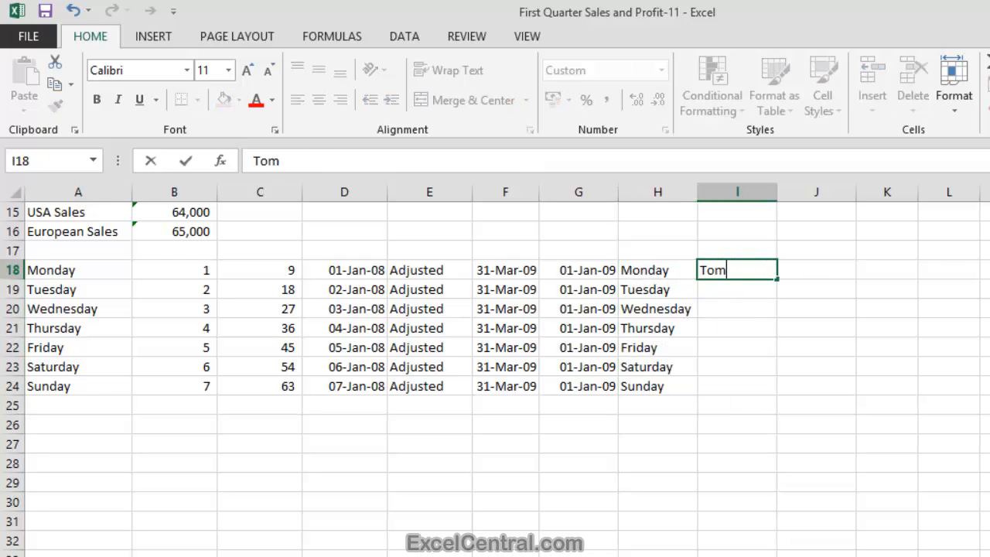
key("Return")
type("Dick")
key("Return")
type("Harry")
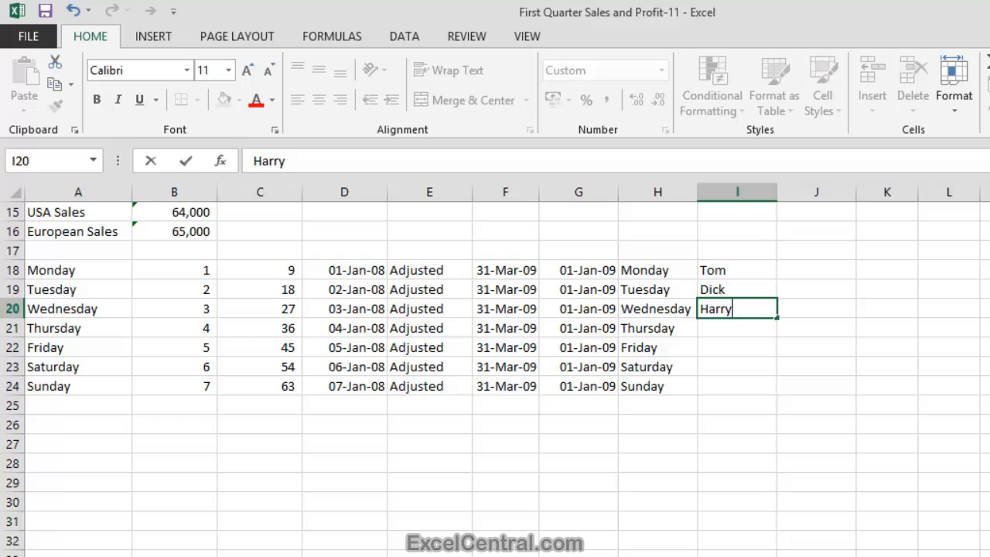
key("Return")
type("Fred")
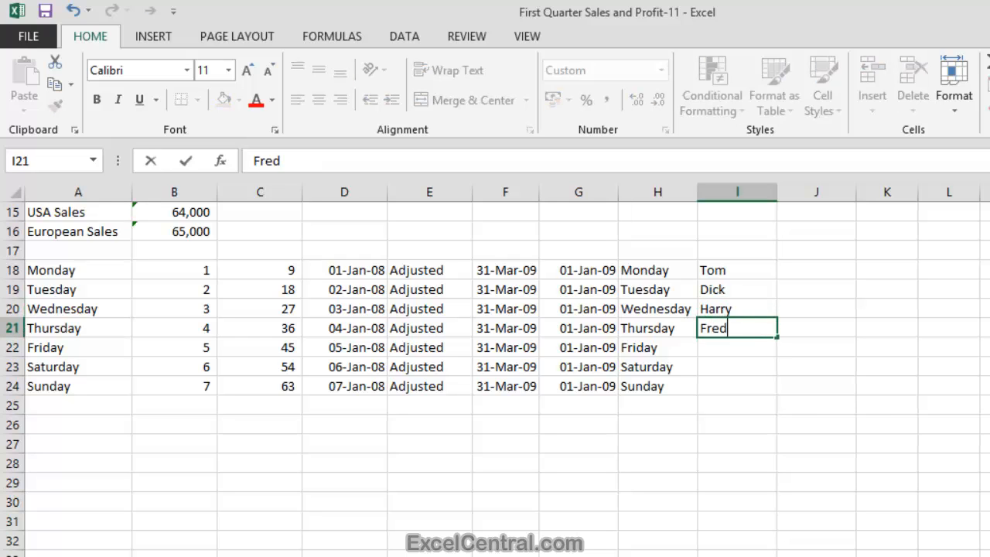
key("Return")
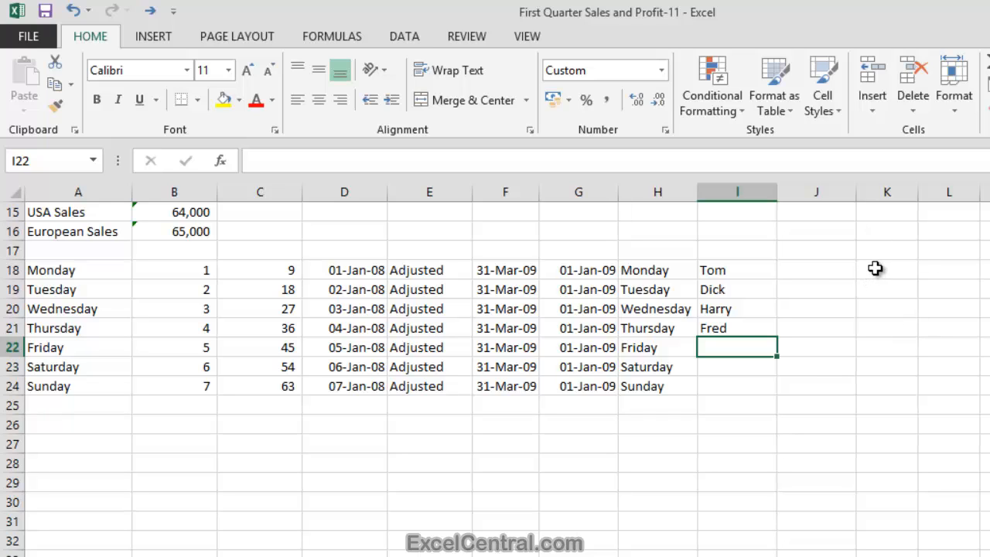
- Enter the first name from I18 in J18 and AutoFill it down to J21
left_click(813, 272)
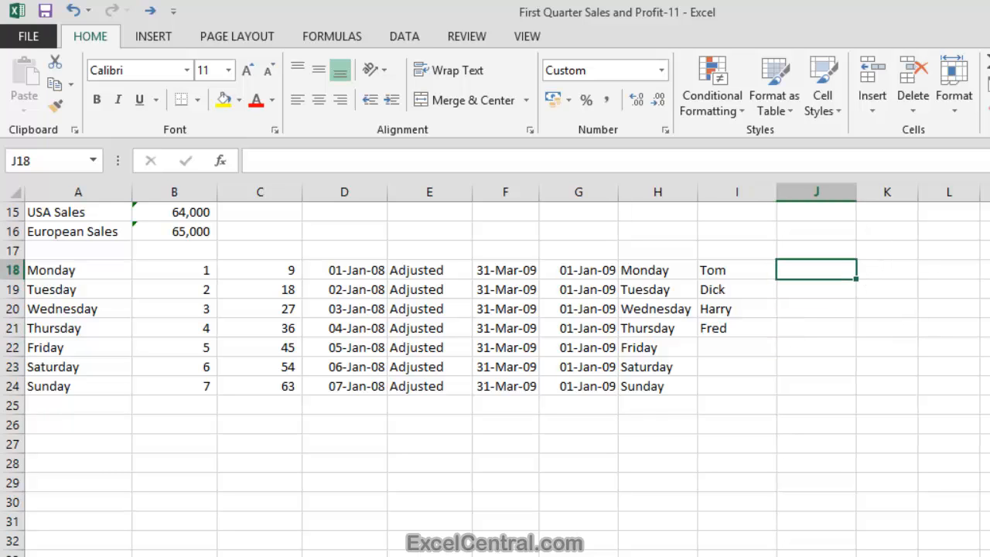
type("Tom")
key("Return")
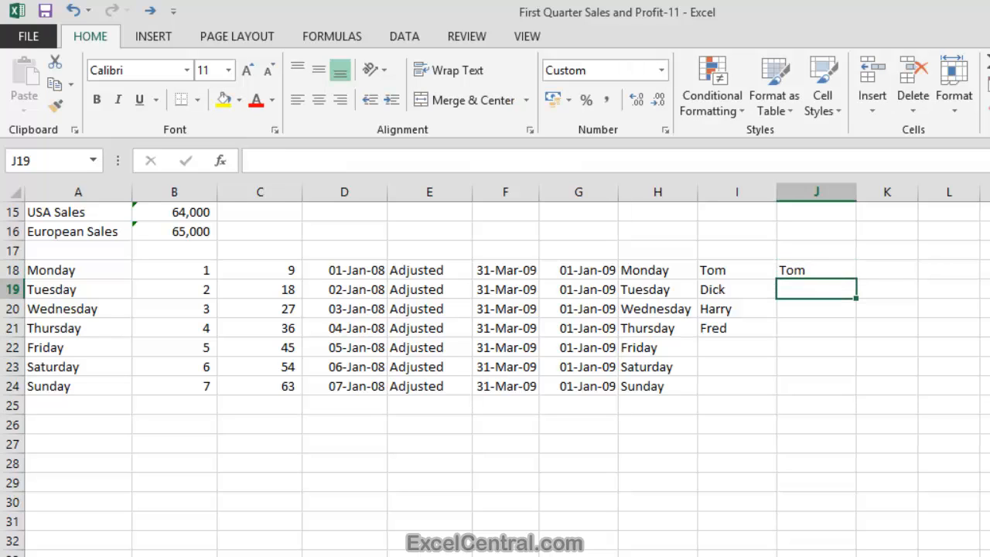
left_click(829, 272)
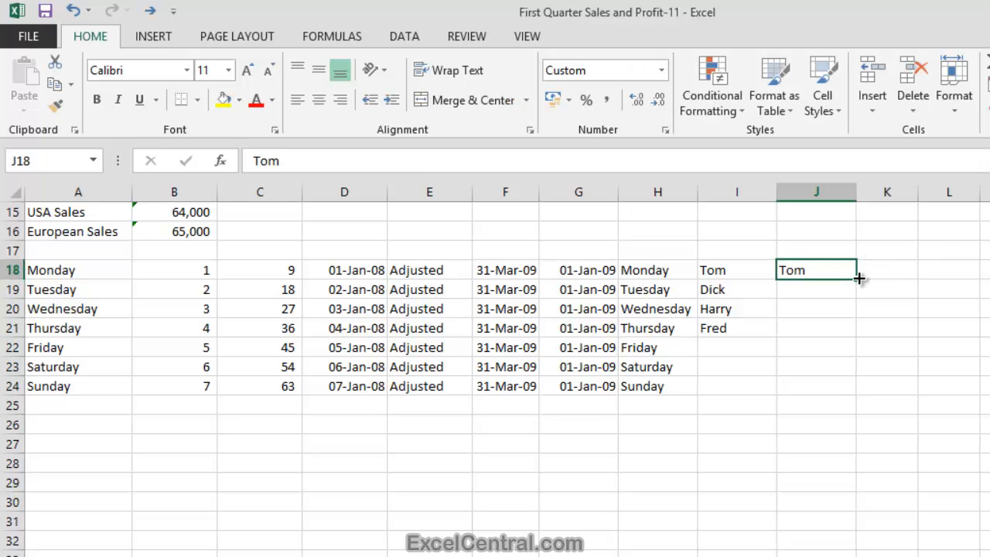
left_click_drag(856, 280, 857, 337)
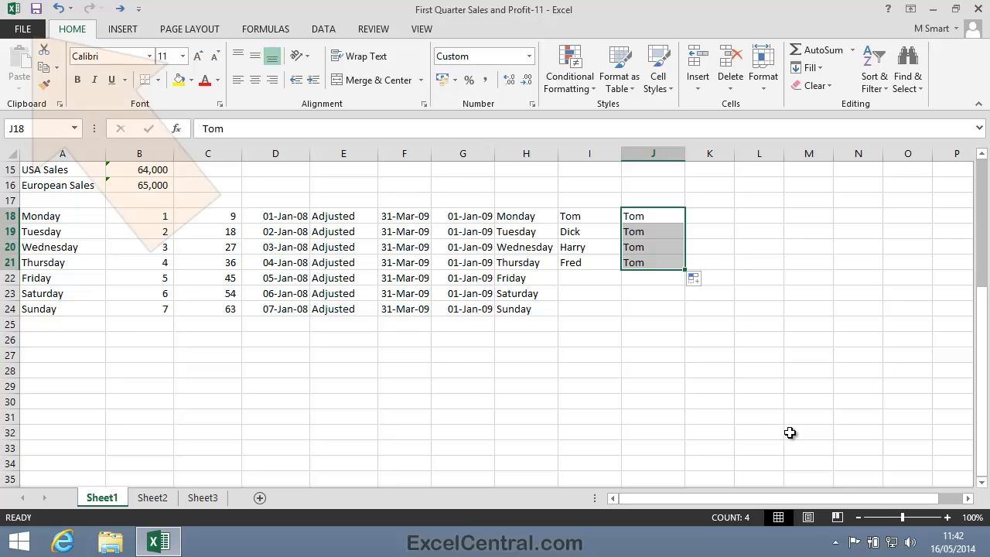
- Open the Custom Lists editor from the General section of the program's advanced options
left_click(23, 29)
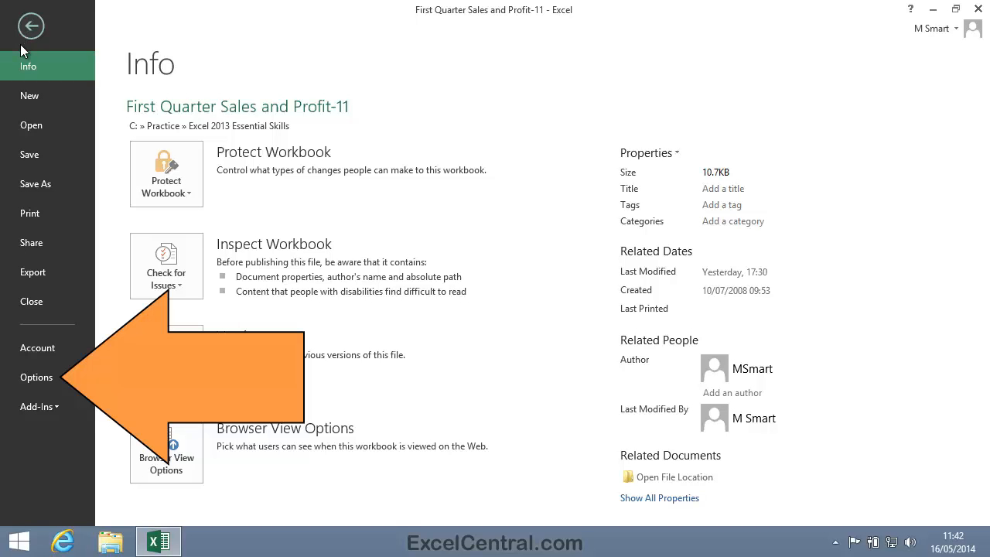
left_click(35, 377)
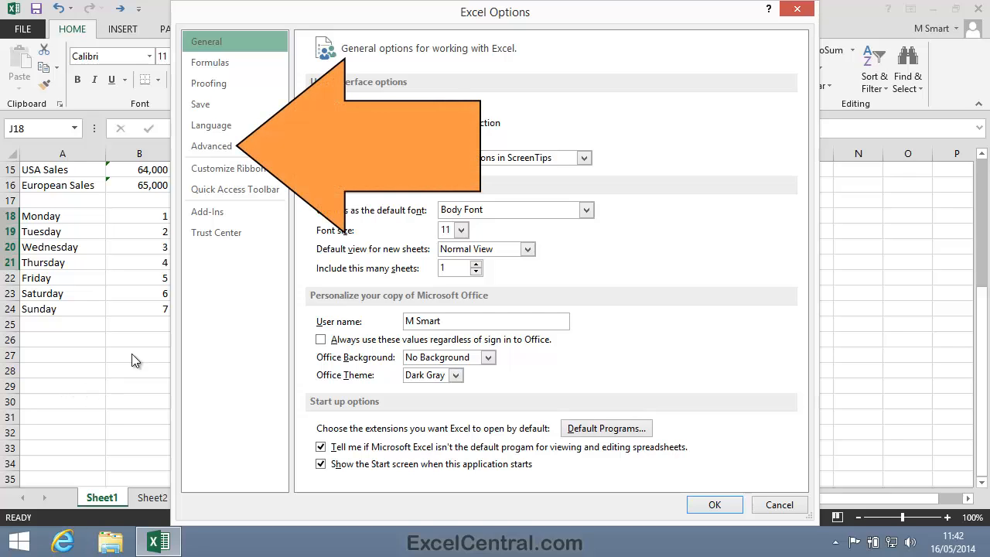
left_click(206, 147)
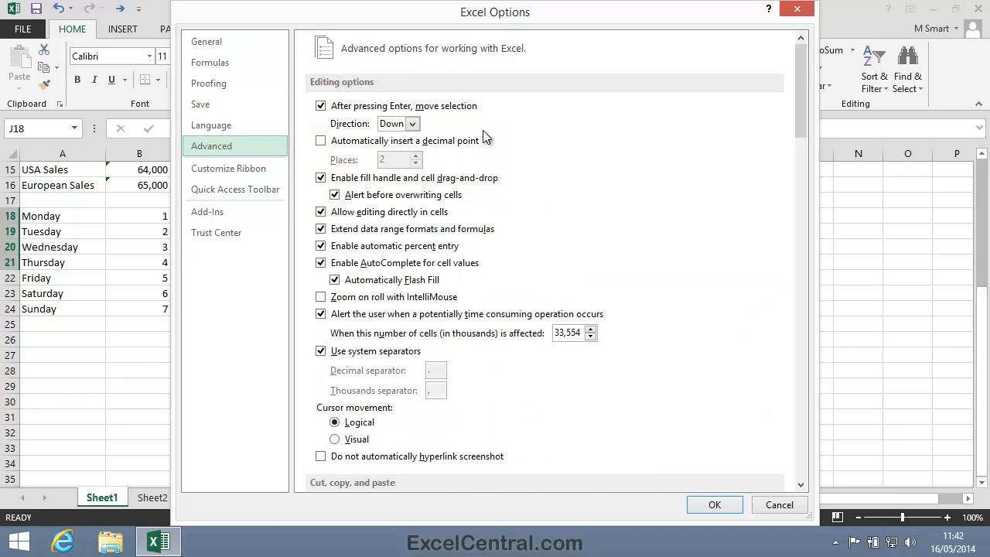
left_click_drag(803, 66, 775, 389)
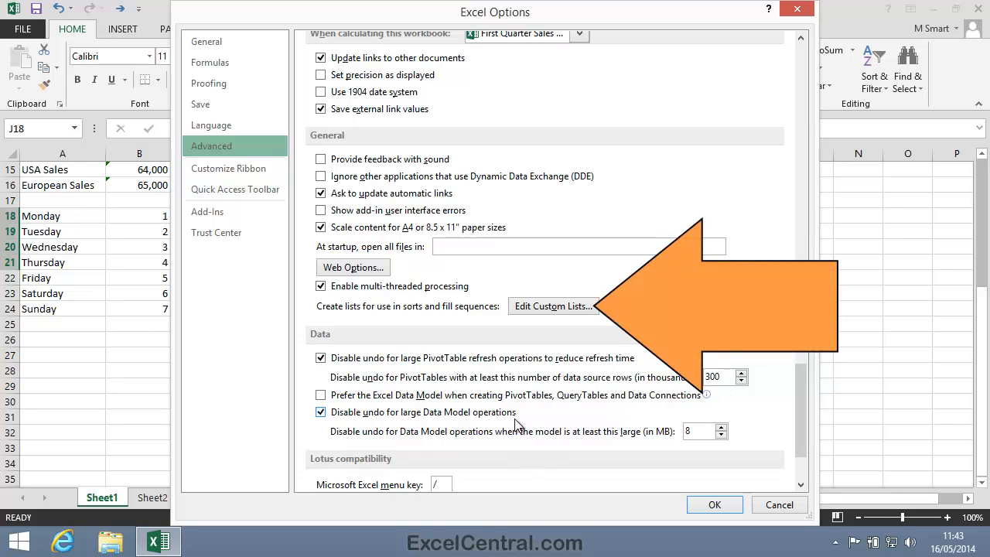
left_click(565, 308)
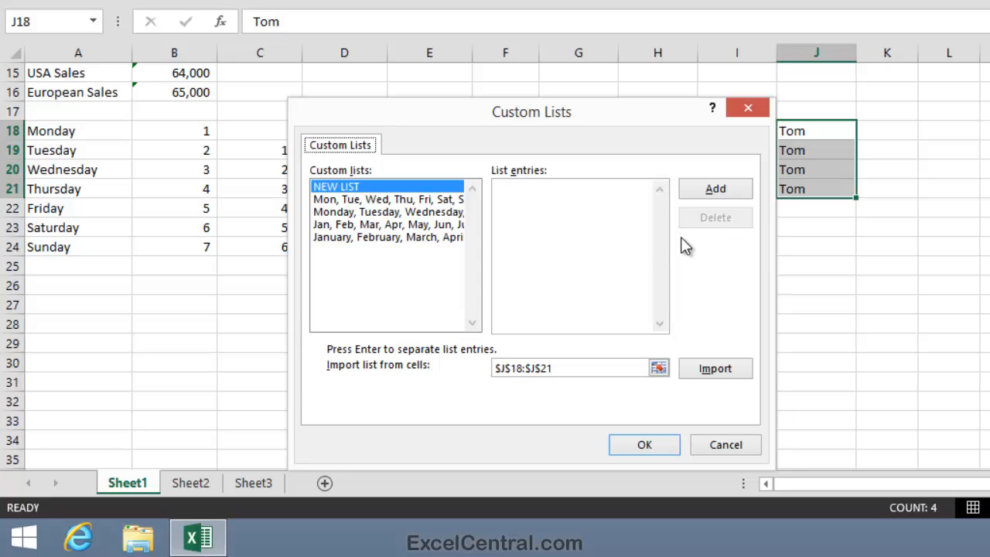
- Add a new custom list of the four first names in the order of I18:I21, and accept the list and options
left_click(515, 191)
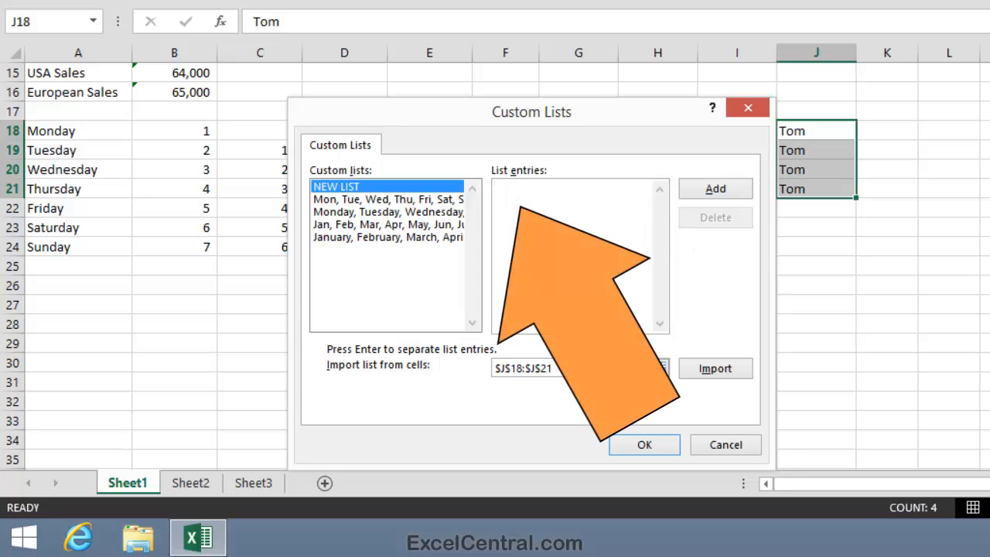
type("Tom")
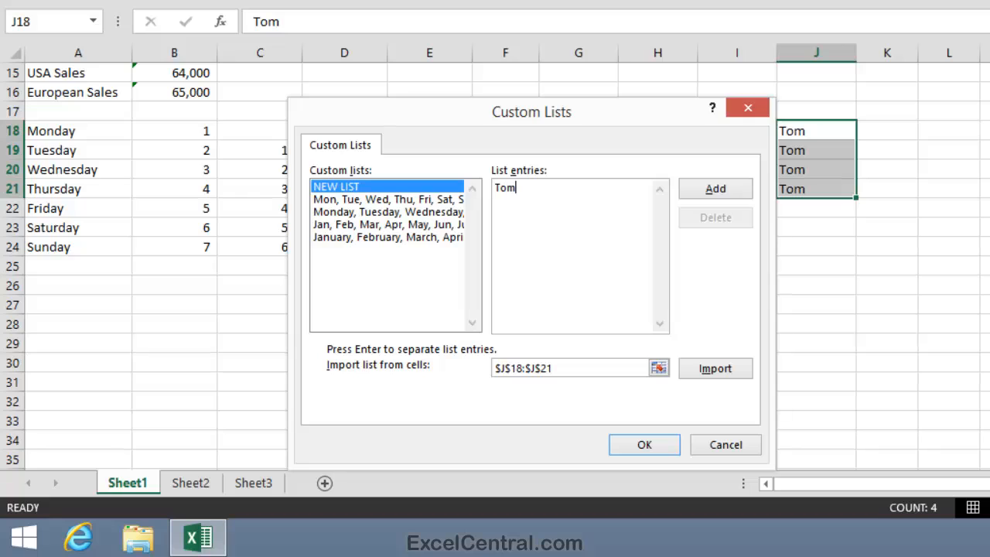
key("Return")
type("Dick")
key("Return")
type("Harry")
key("Return")
type("Fred")
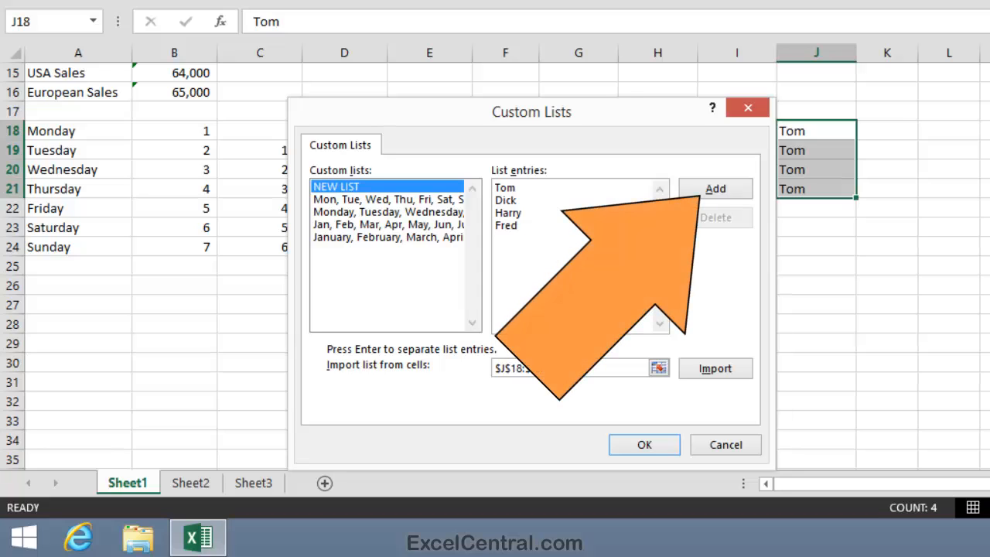
left_click(723, 193)
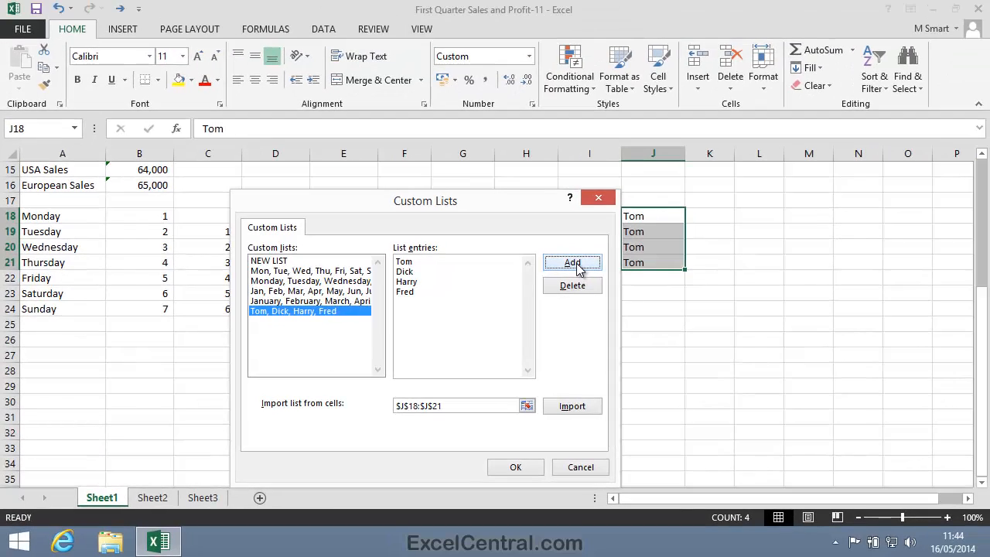
left_click(521, 466)
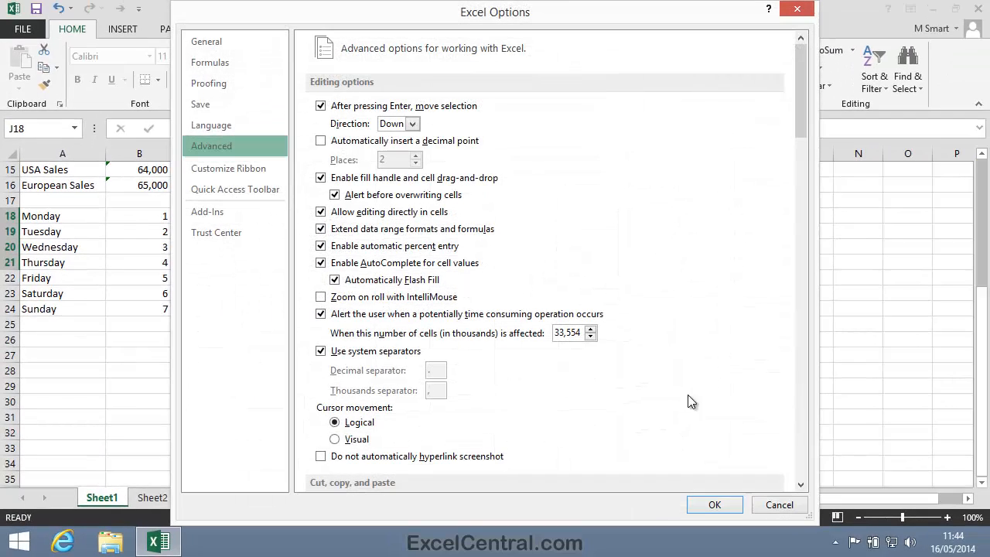
left_click(723, 504)
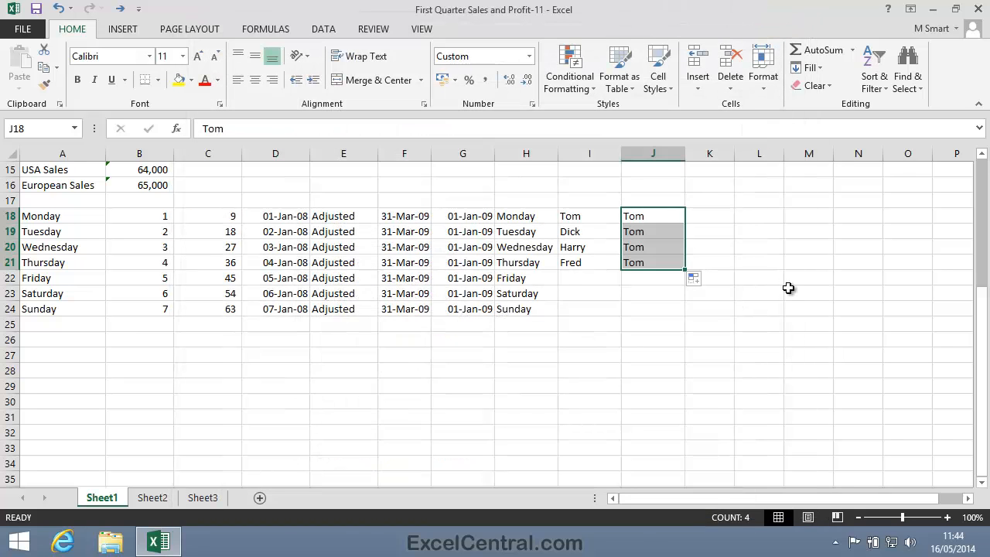
- Enter the custom list's first name in K18 and AutoFill the repeating list down to K32
left_click(700, 215)
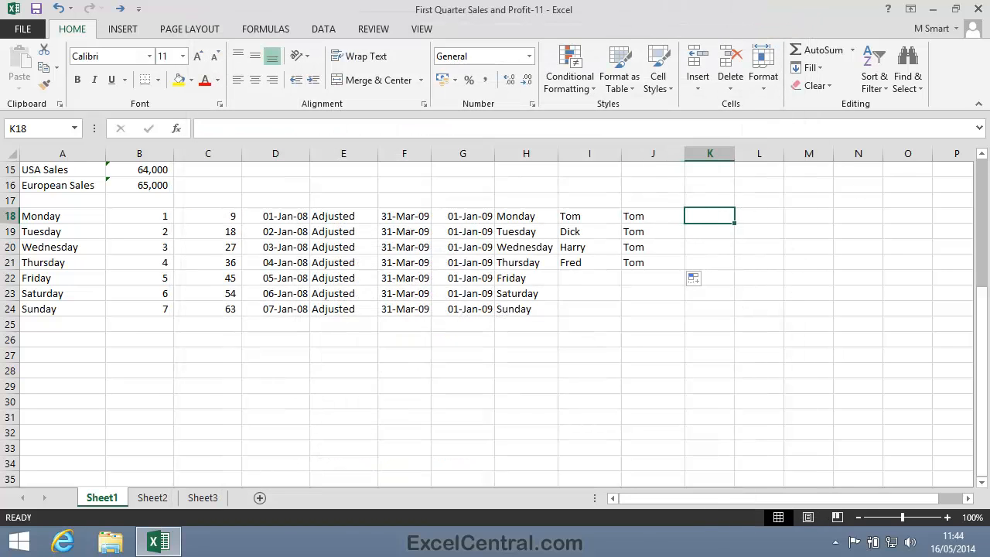
type("Tom")
key("Return")
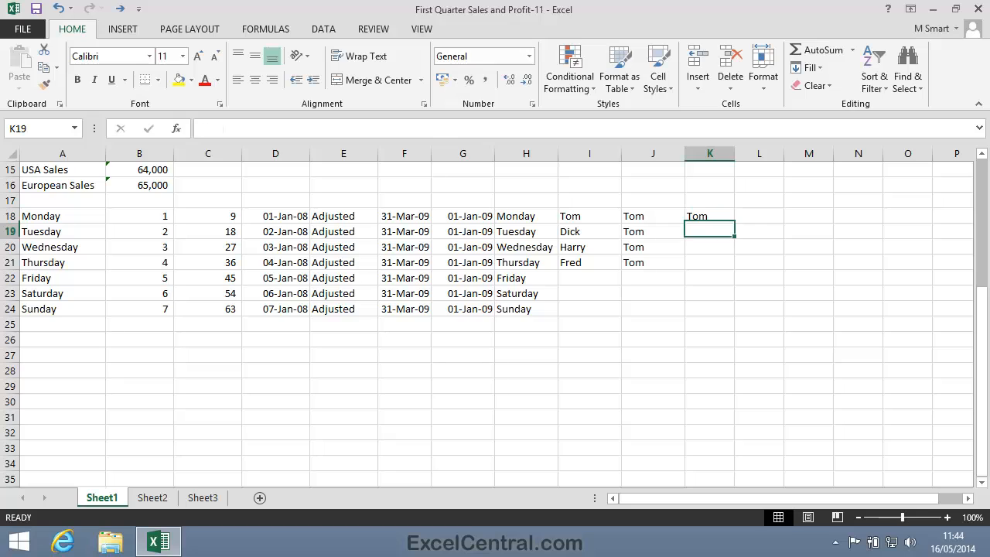
left_click(700, 215)
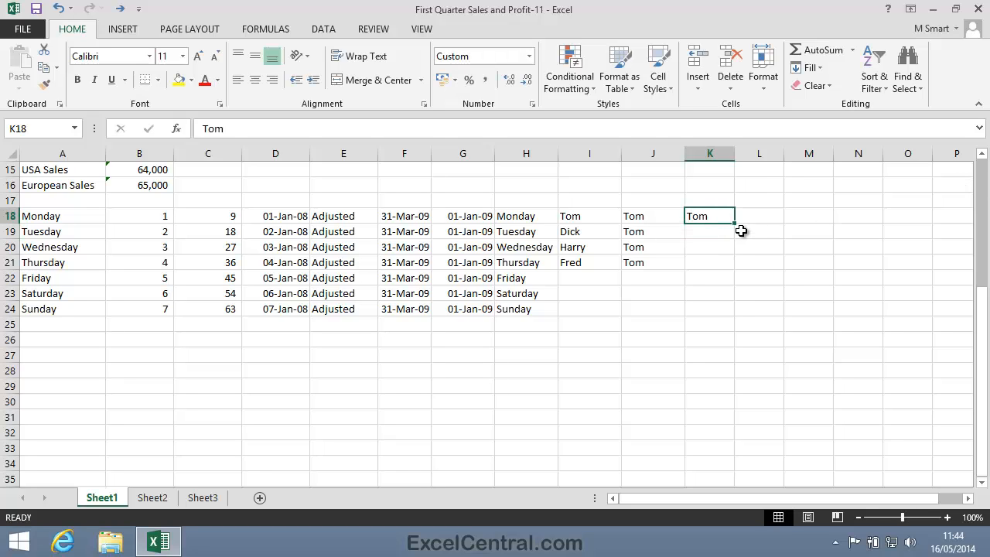
left_click_drag(734, 224, 746, 441)
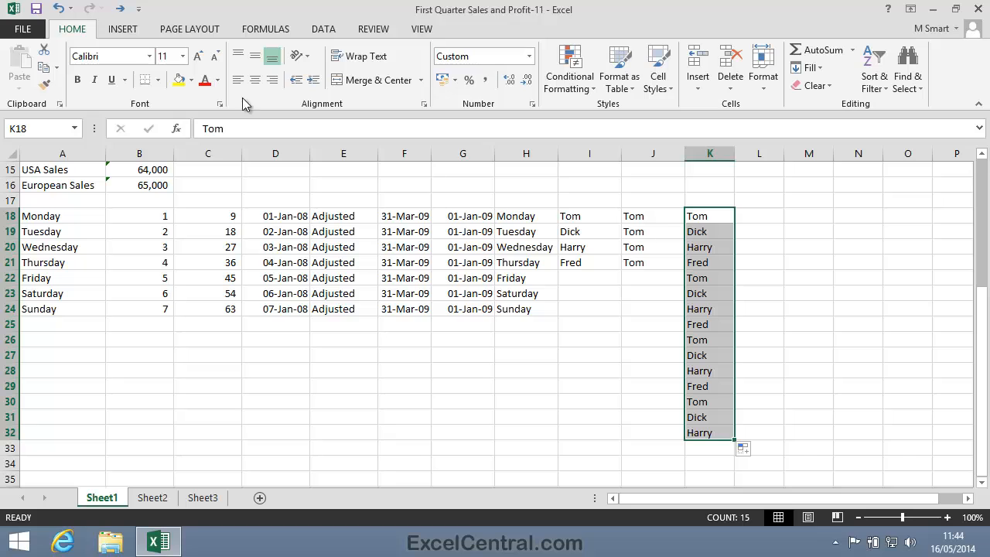
- Save the workbook as First Quarter Sales and Profit-12 in the Excel 2013 Essential Skills folder
left_click(30, 29)
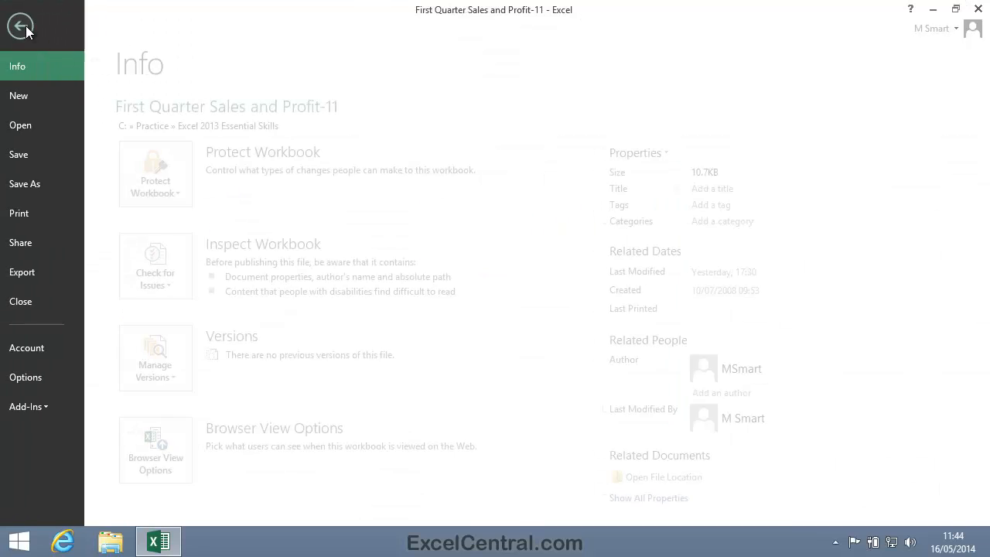
left_click(57, 181)
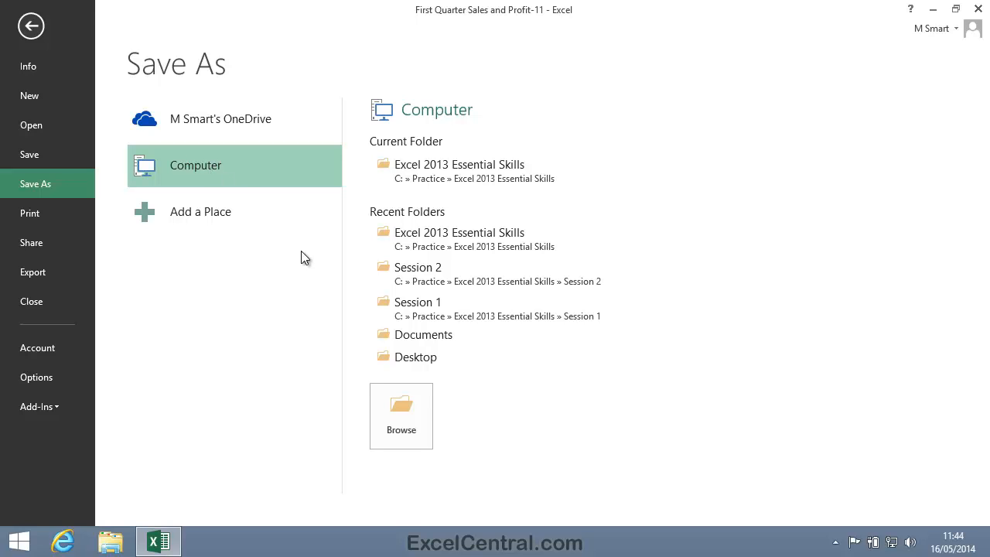
left_click(408, 414)
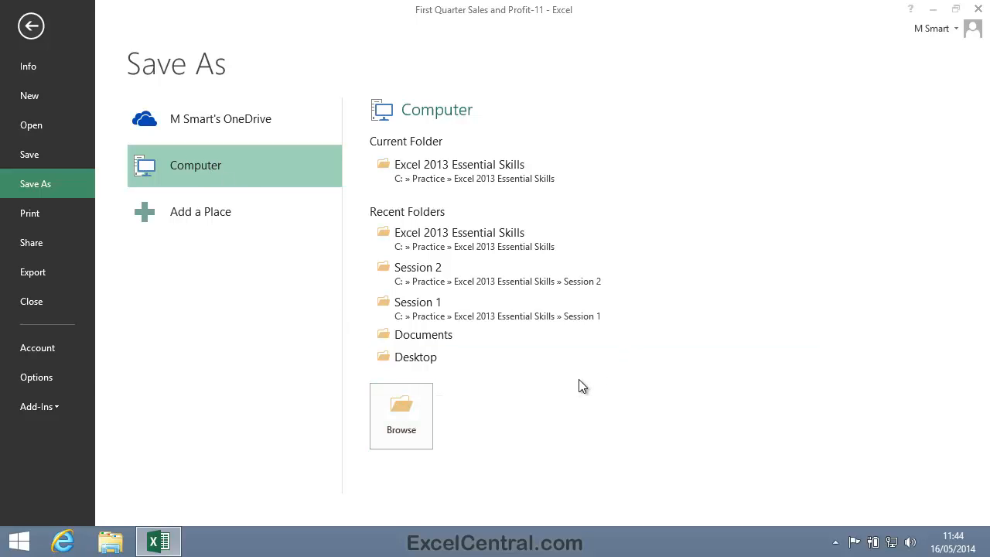
left_click(307, 259)
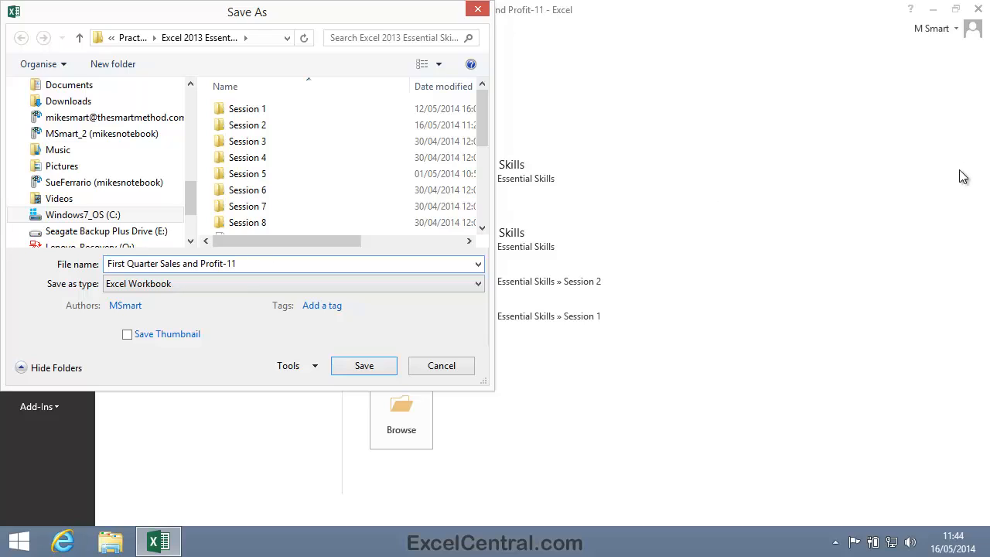
key("BackSpace")
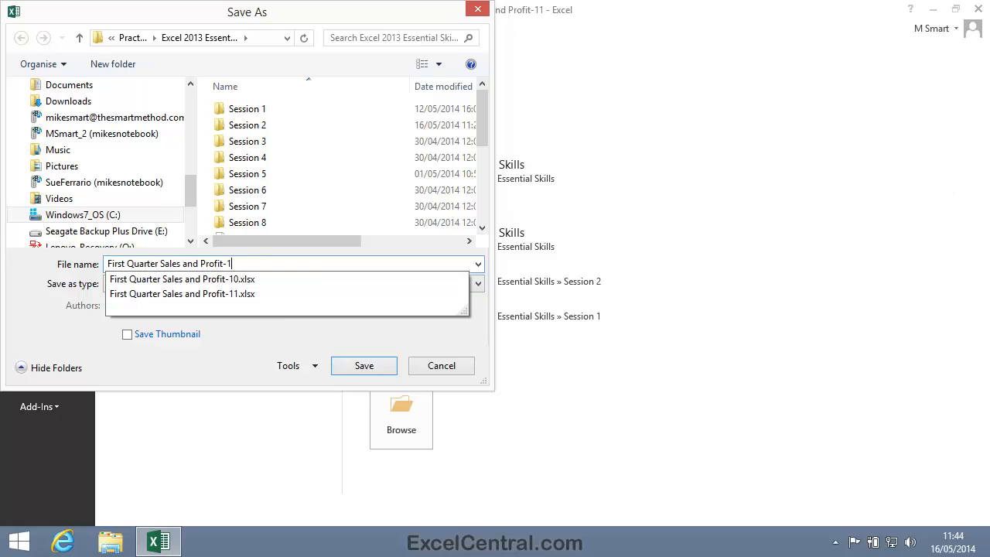
type("2")
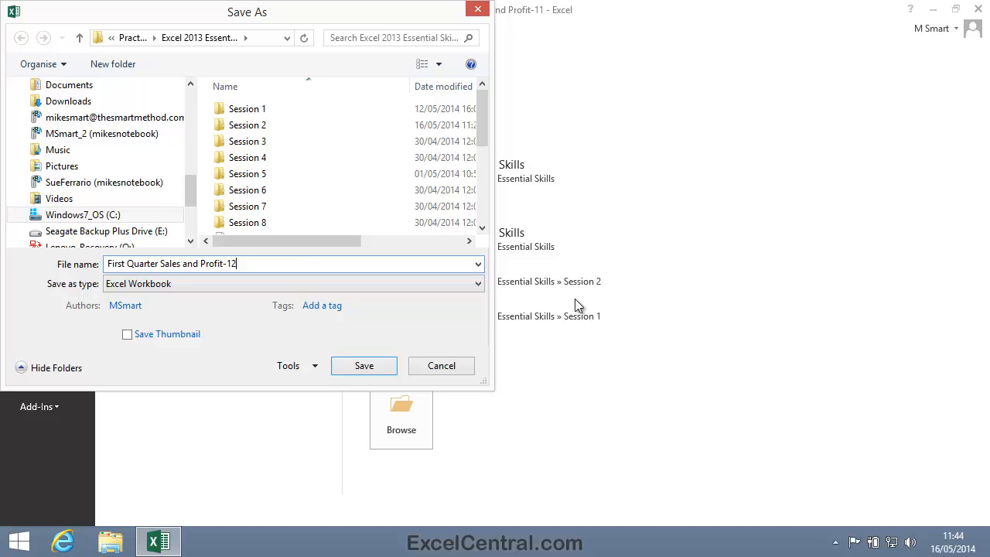
left_click(378, 368)
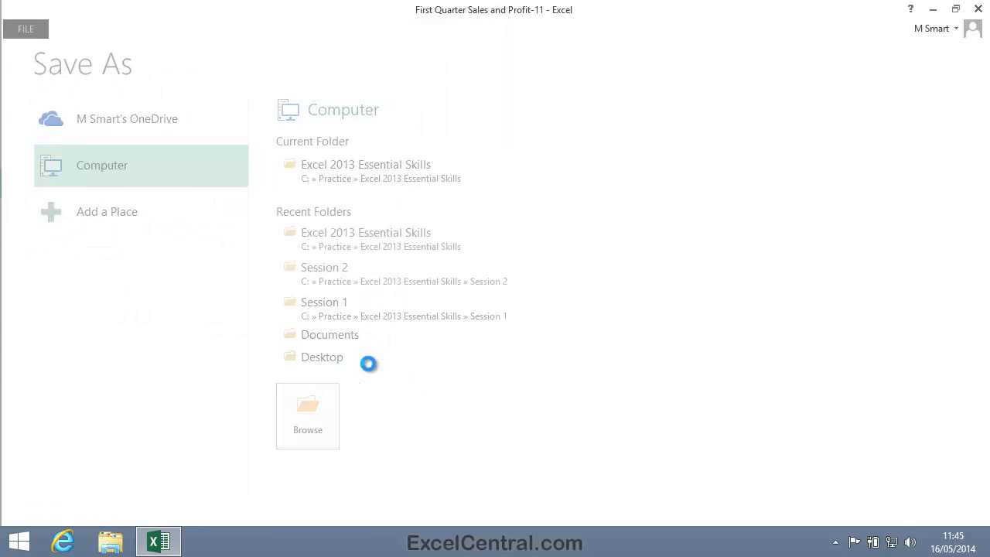